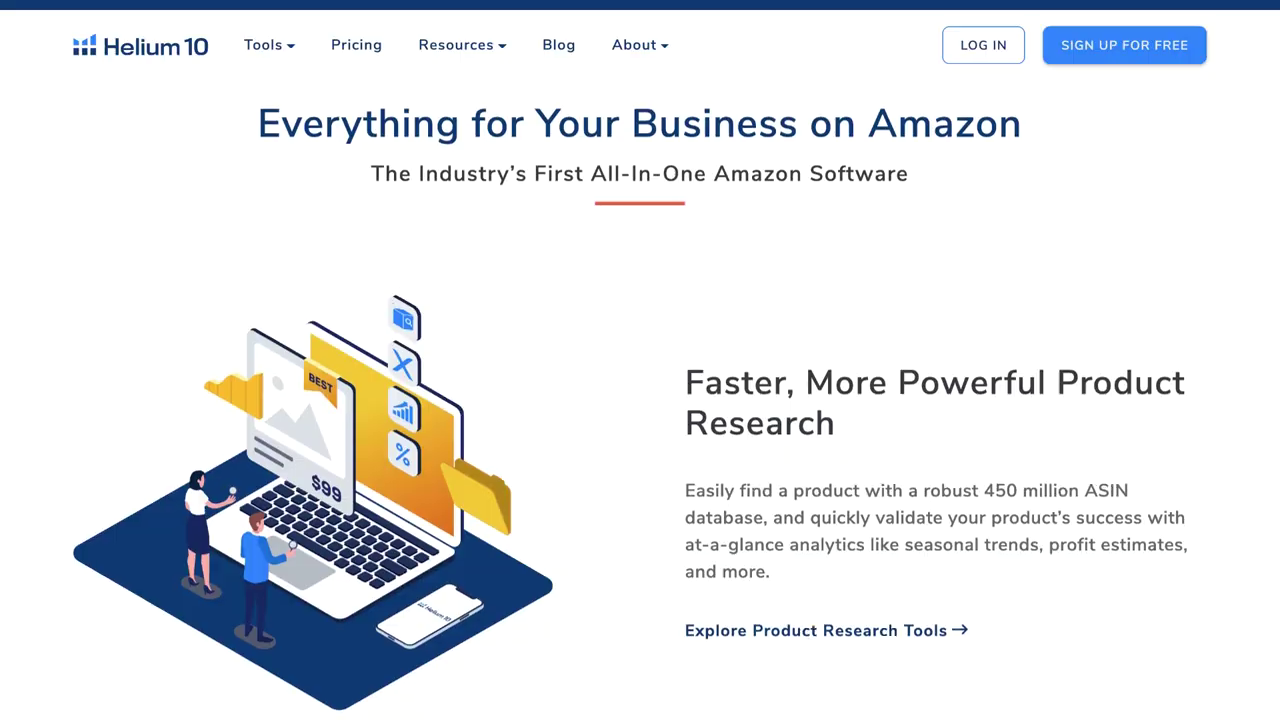
Step: Scroll the Helium 10 homepage, then bring up Black Box's Amazon Product Research with empty filters
{"action": "scroll", "coordinate": [640, 360], "scroll_direction": "down", "scroll_amount": 3}
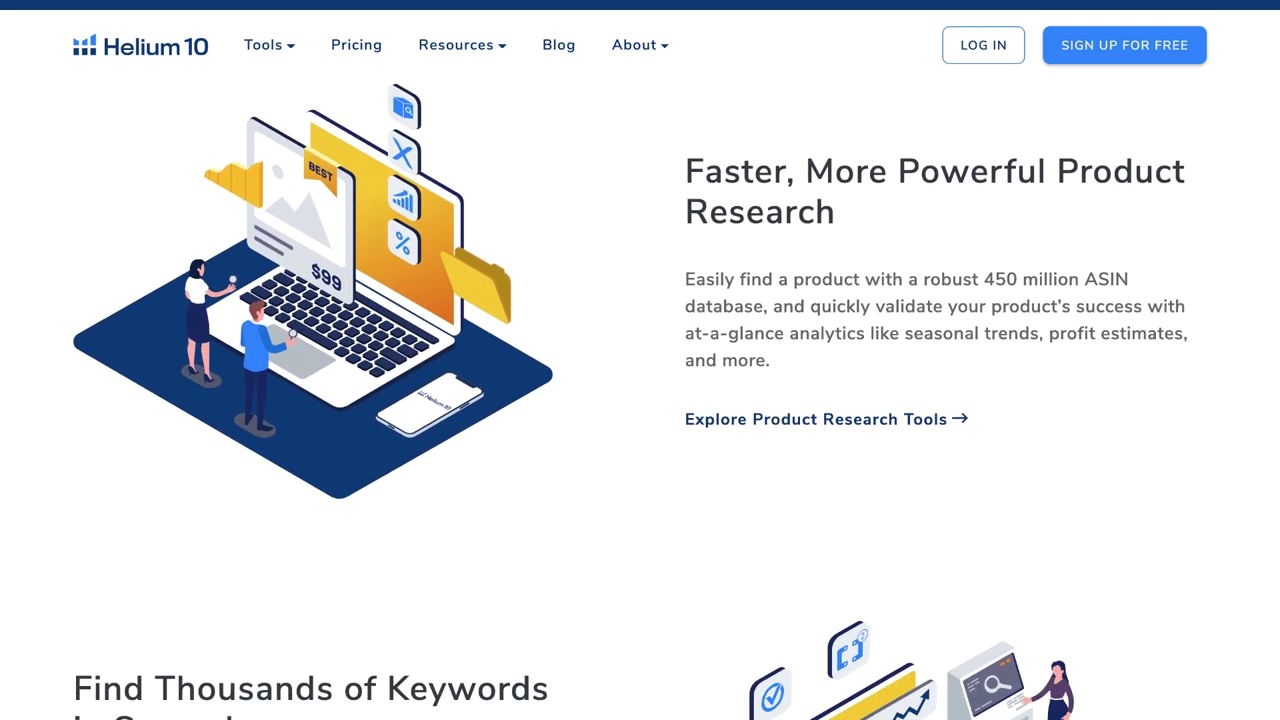
{"action": "scroll", "coordinate": [640, 400], "scroll_direction": "down", "scroll_amount": 3}
{"action": "scroll", "coordinate": [640, 400], "scroll_direction": "down", "scroll_amount": 3}
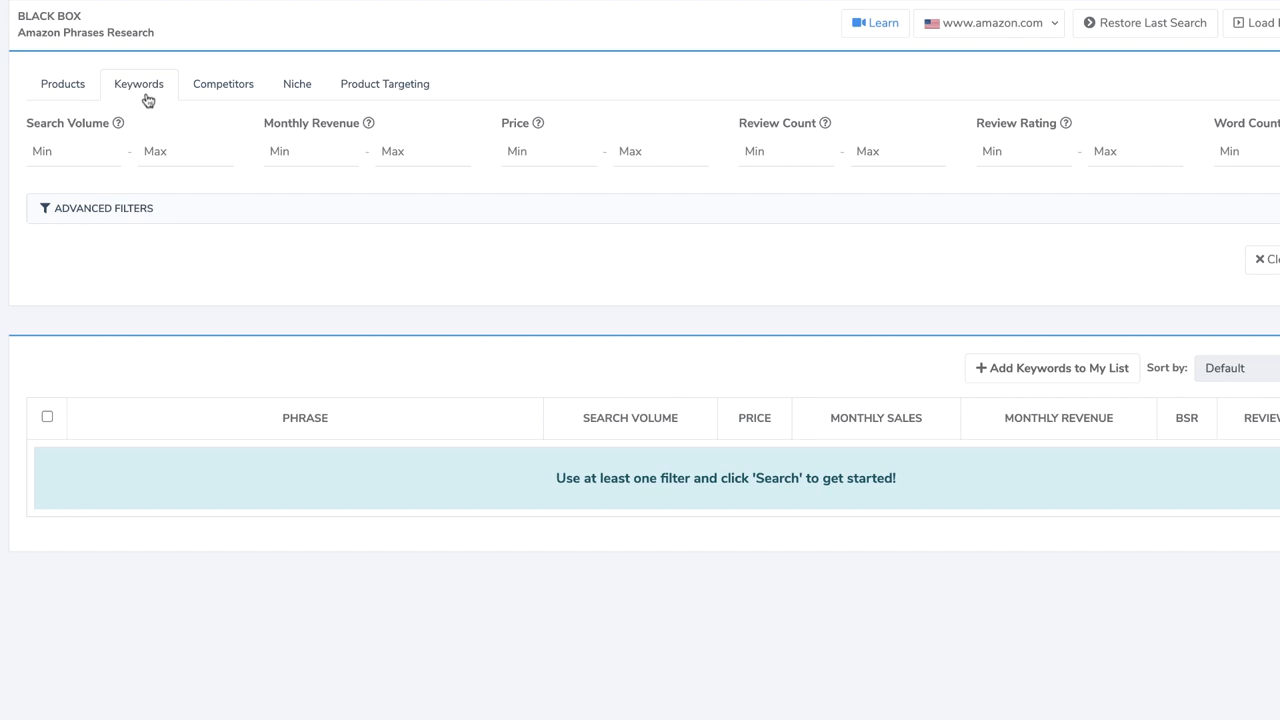
{"action": "left_click", "coordinate": [130, 212]}
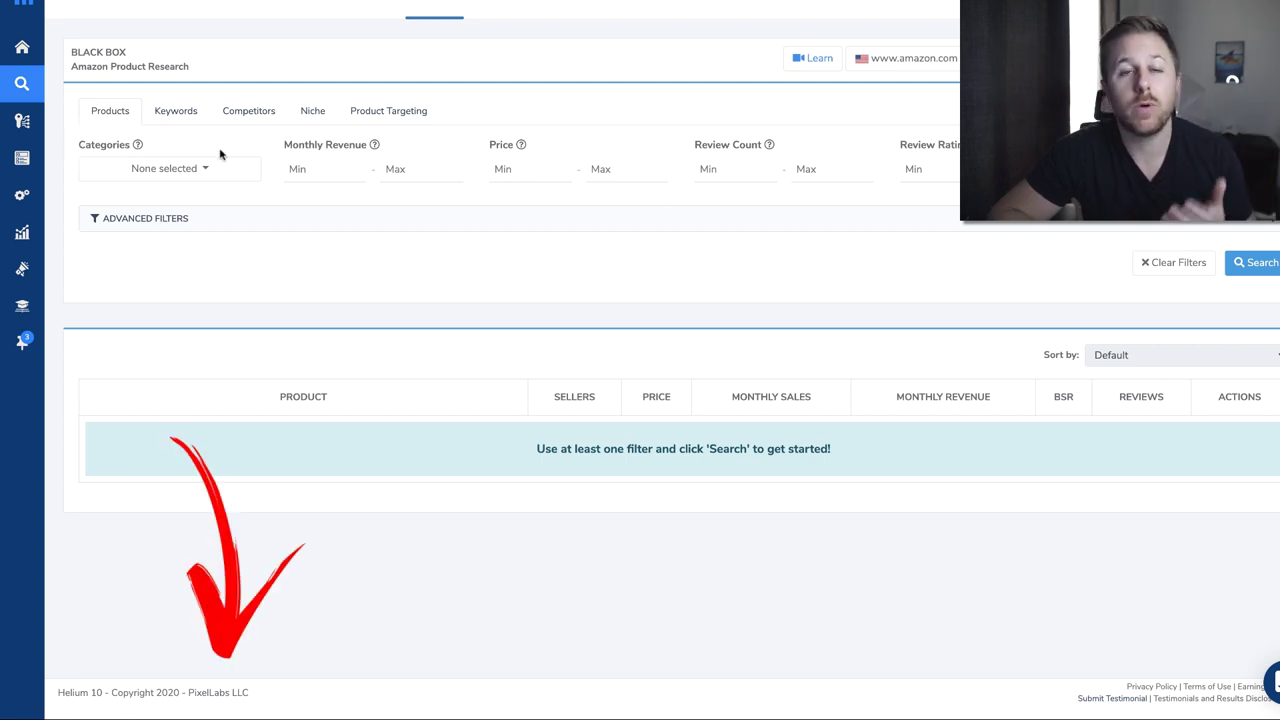
Step: Select the Home & Kitchen, Kitchen & Dining, Office Products and Patio, Lawn & Garden categories
{"action": "left_click", "coordinate": [200, 169]}
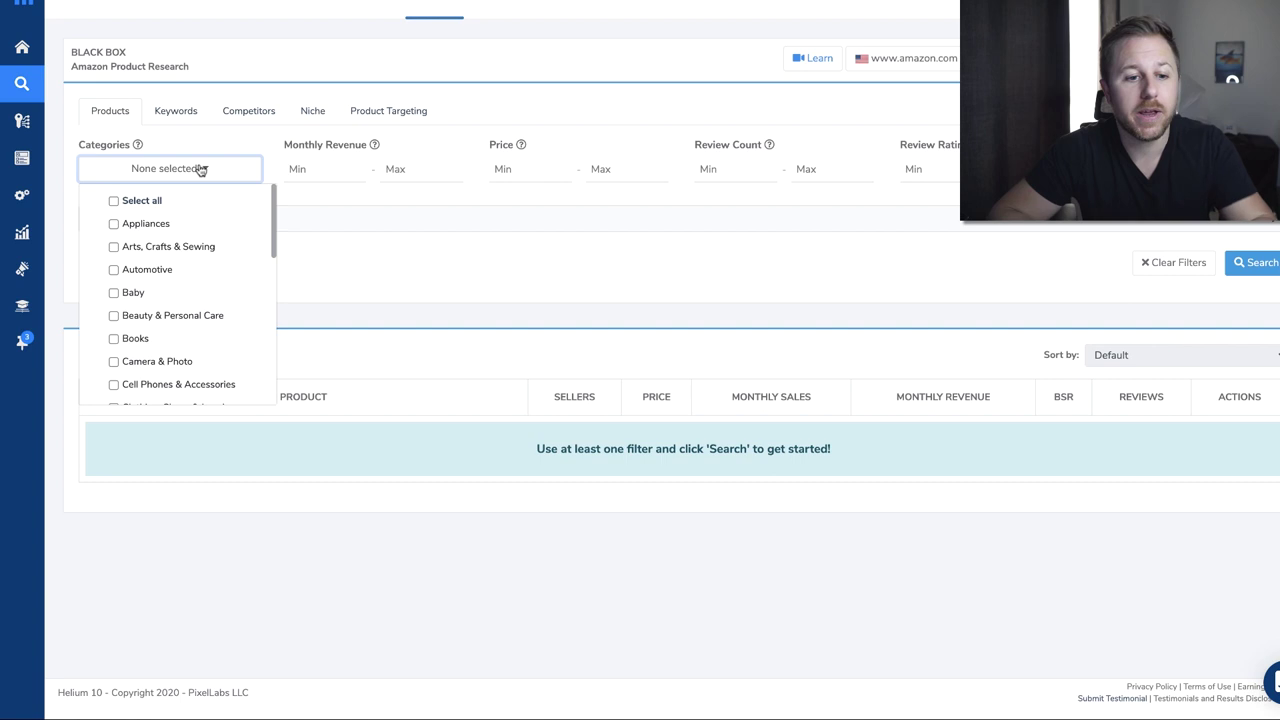
{"action": "scroll", "coordinate": [160, 288], "scroll_direction": "down", "scroll_amount": 3}
{"action": "scroll", "coordinate": [160, 291], "scroll_direction": "down", "scroll_amount": 3}
{"action": "left_click", "coordinate": [152, 303]}
{"action": "scroll", "coordinate": [152, 310], "scroll_direction": "down", "scroll_amount": 1}
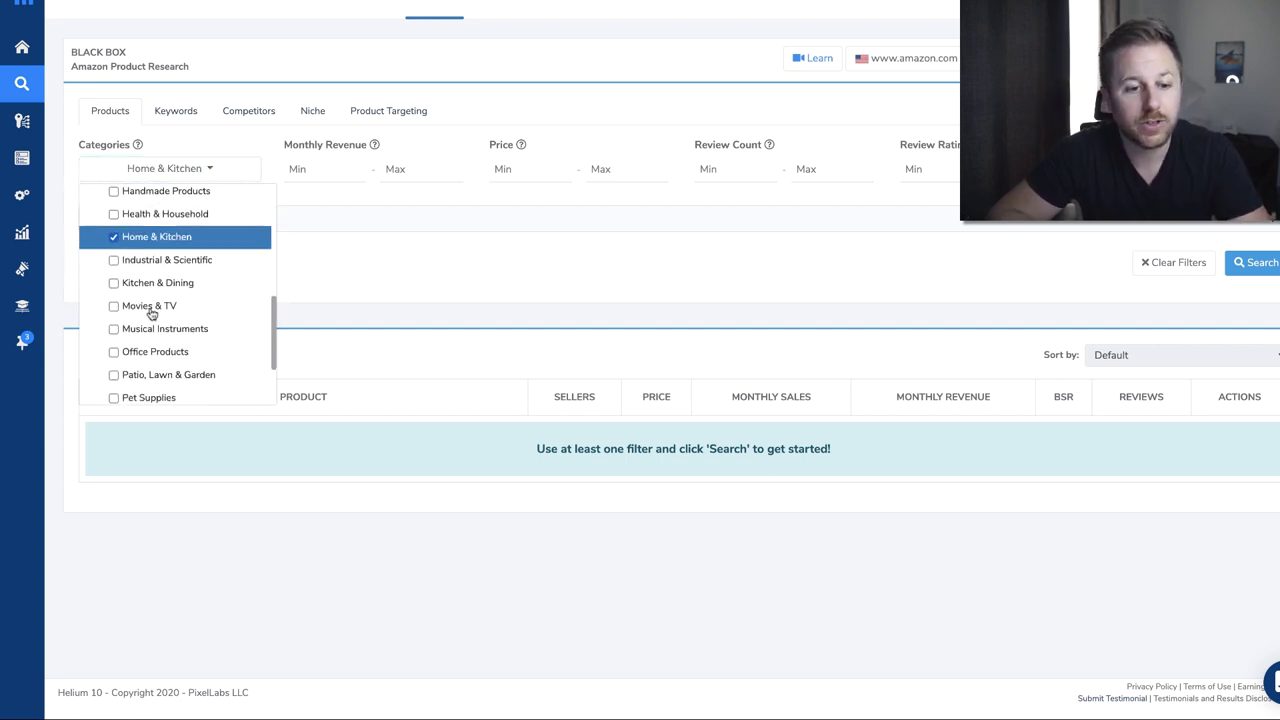
{"action": "left_click", "coordinate": [152, 275]}
{"action": "scroll", "coordinate": [150, 320], "scroll_direction": "down", "scroll_amount": 1}
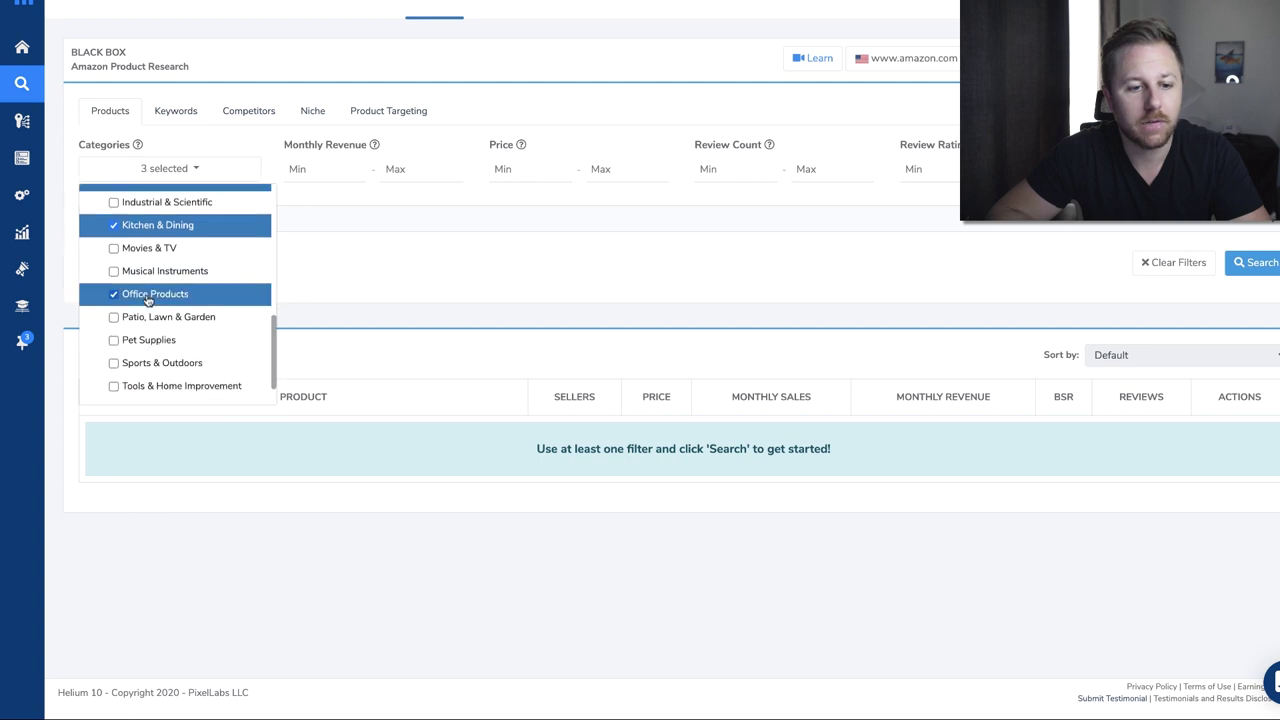
{"action": "left_click", "coordinate": [148, 298]}
{"action": "left_click", "coordinate": [150, 320]}
Step: Set monthly revenue minimum 8000, price 15–32 and review count maximum 197, leaving size tier unset
{"action": "left_click", "coordinate": [320, 175]}
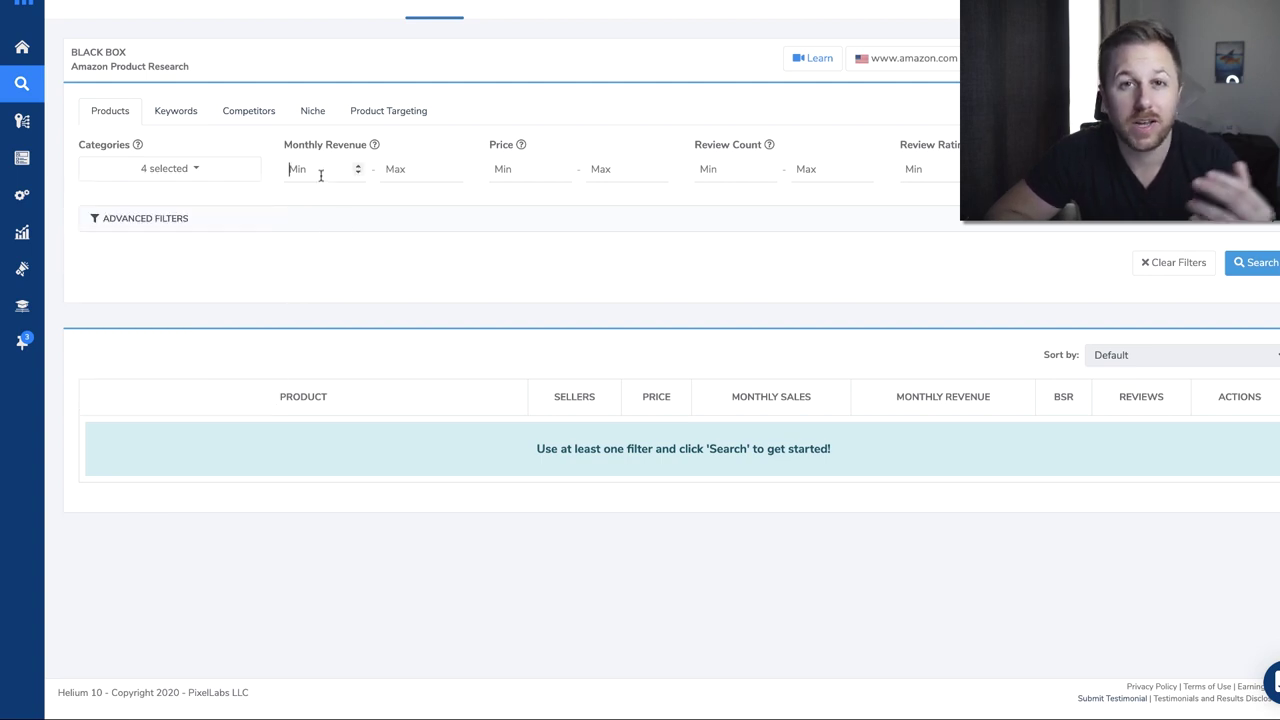
{"action": "type", "text": "8000"}
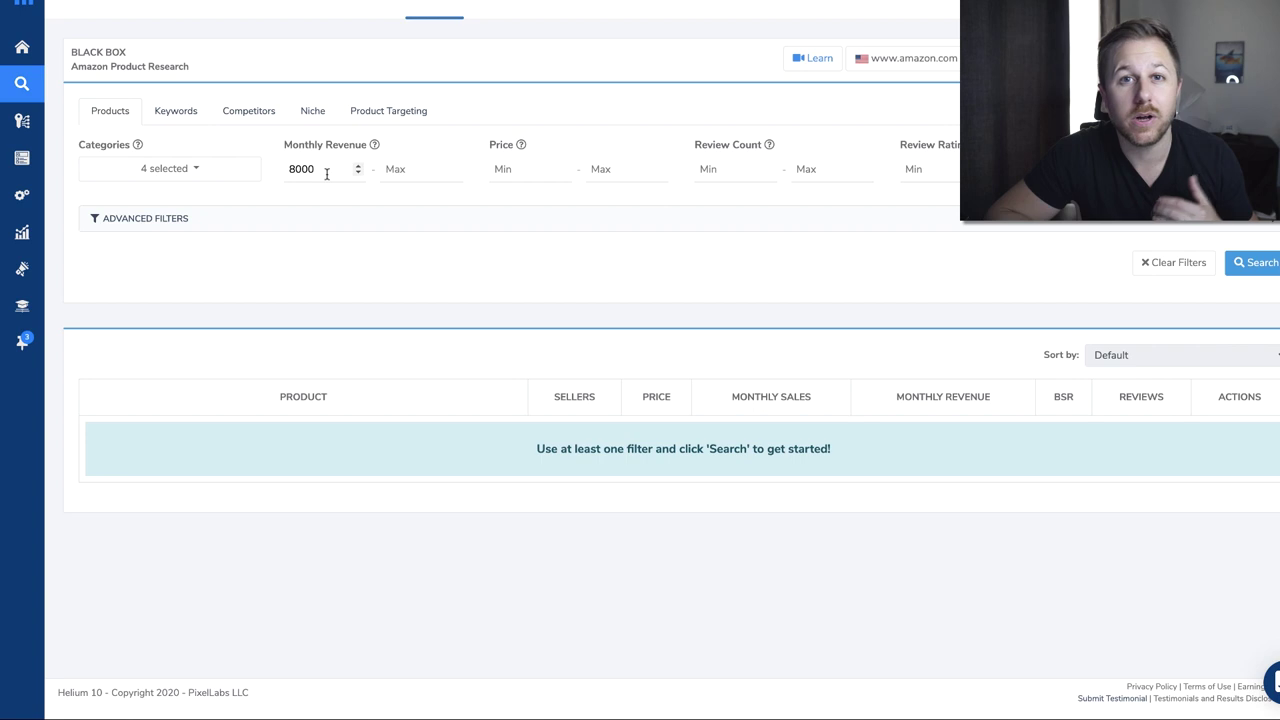
{"action": "left_click", "coordinate": [509, 170]}
{"action": "type", "text": "15"}
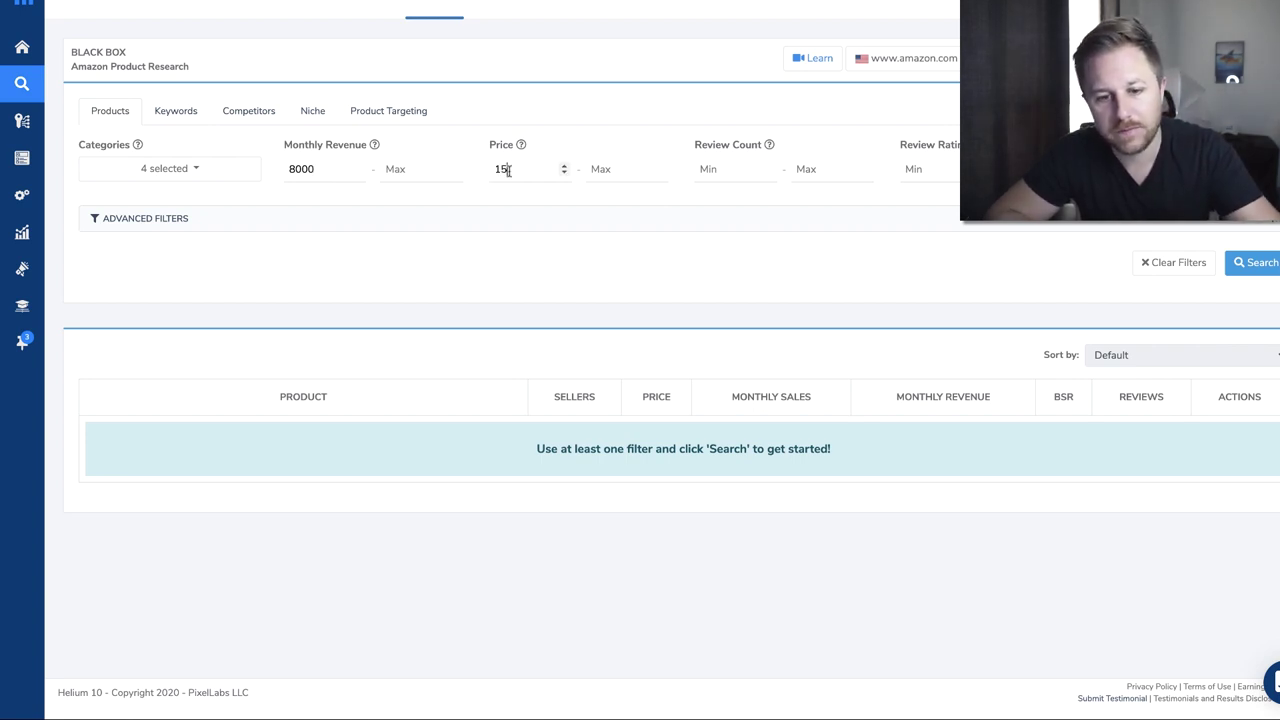
{"action": "left_click", "coordinate": [593, 170]}
{"action": "type", "text": "32"}
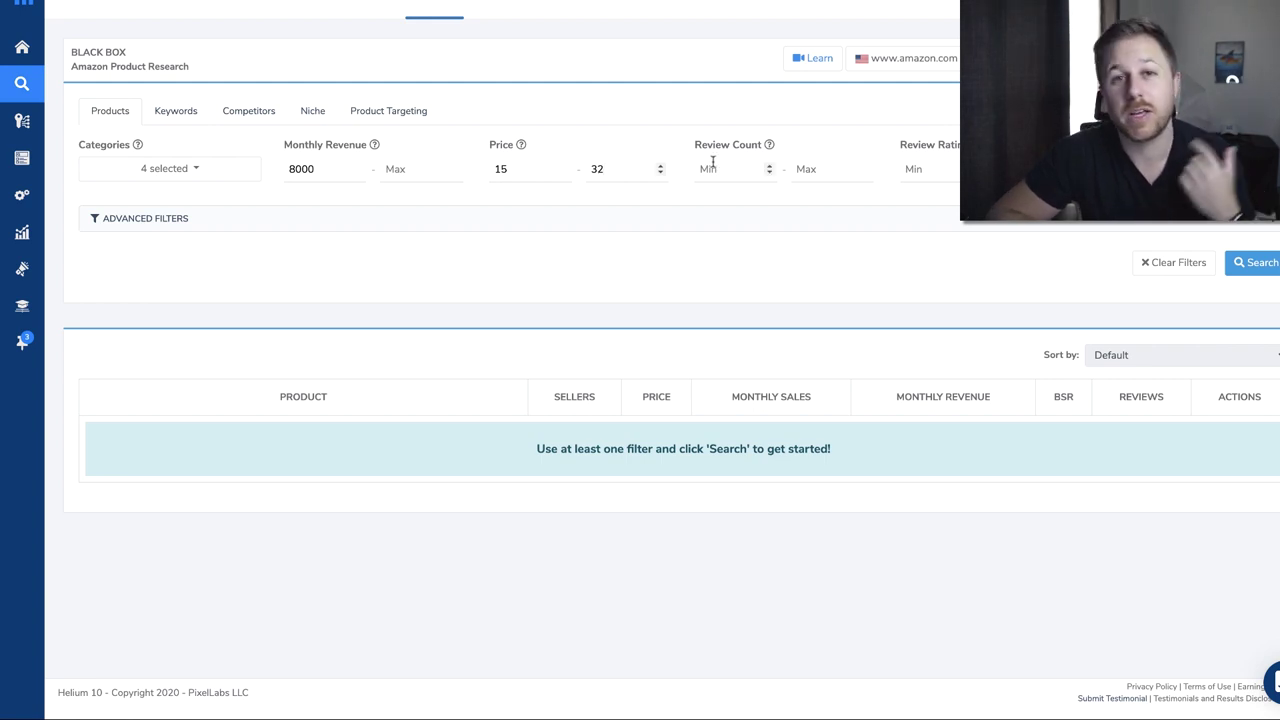
{"action": "left_click", "coordinate": [806, 169]}
{"action": "type", "text": "1"}
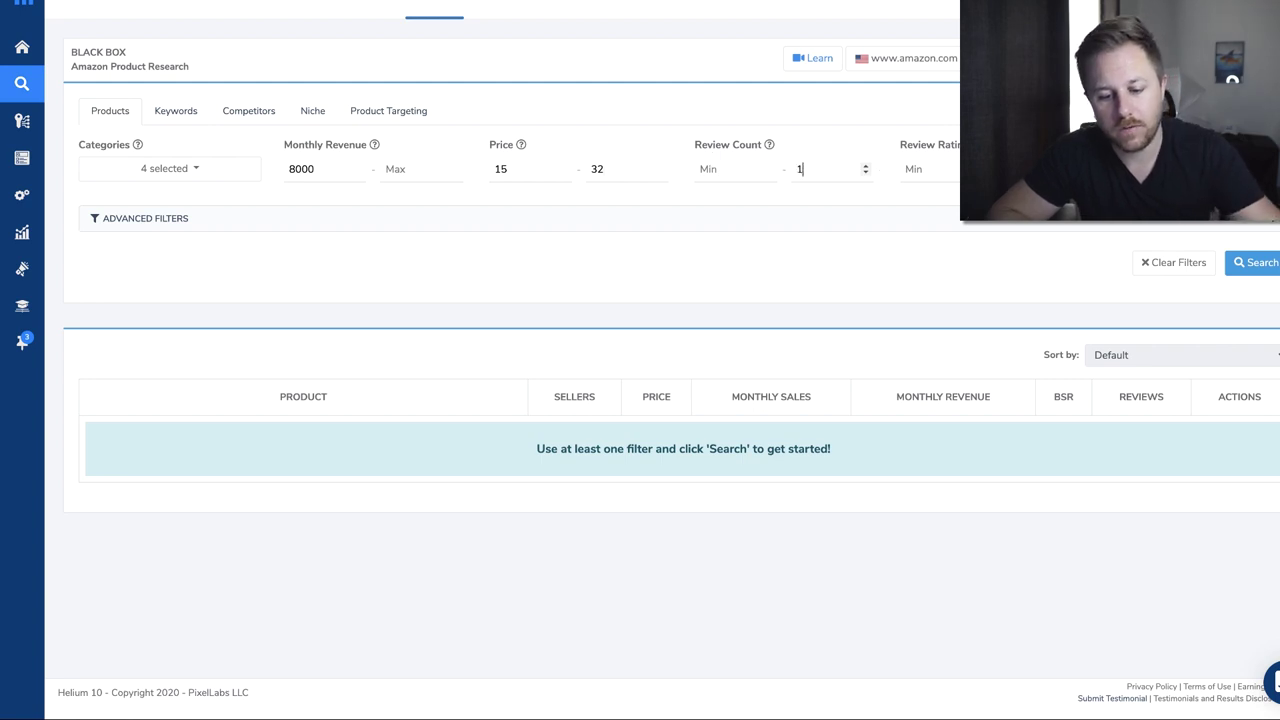
{"action": "type", "text": "97"}
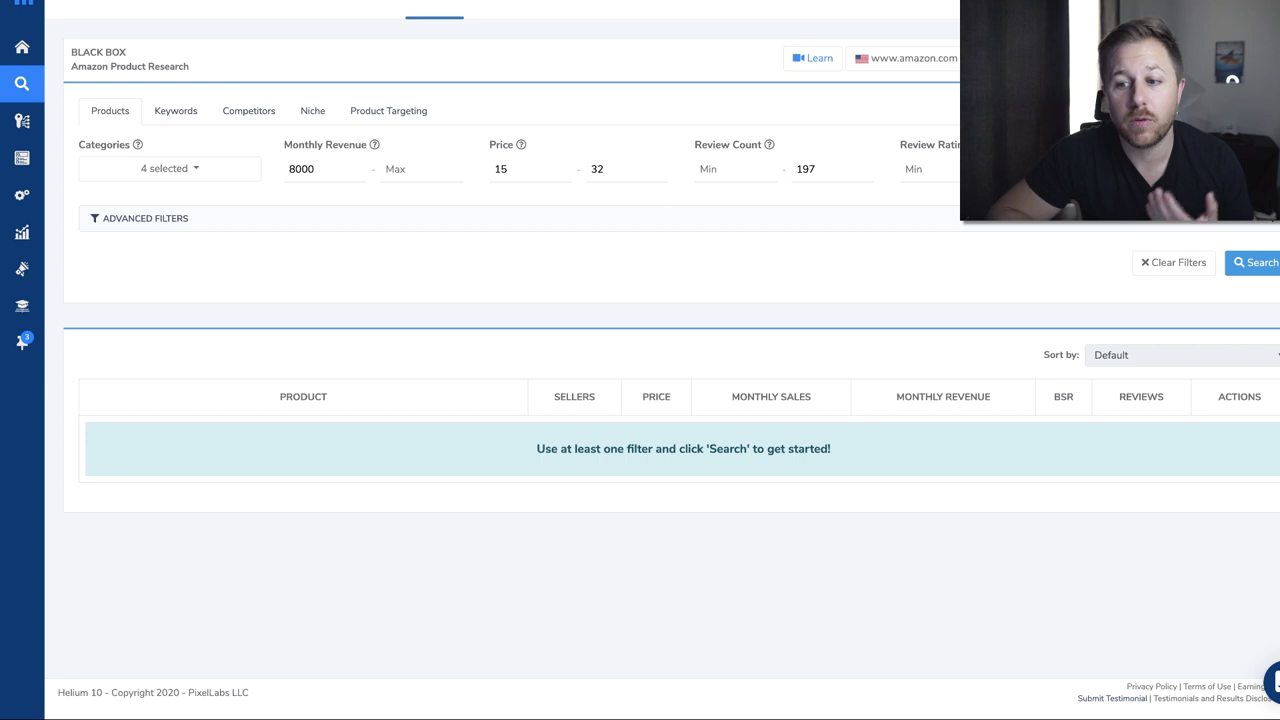
{"action": "left_click", "coordinate": [1188, 169]}
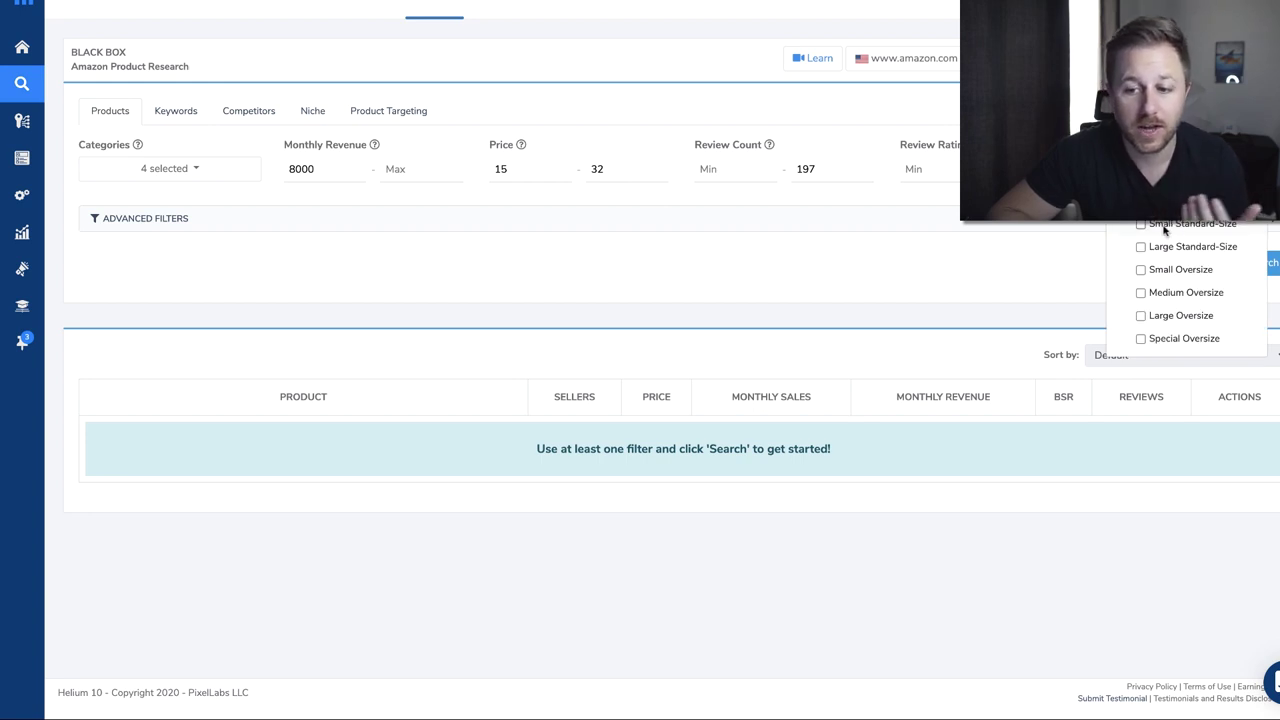
{"action": "left_click", "coordinate": [1050, 263]}
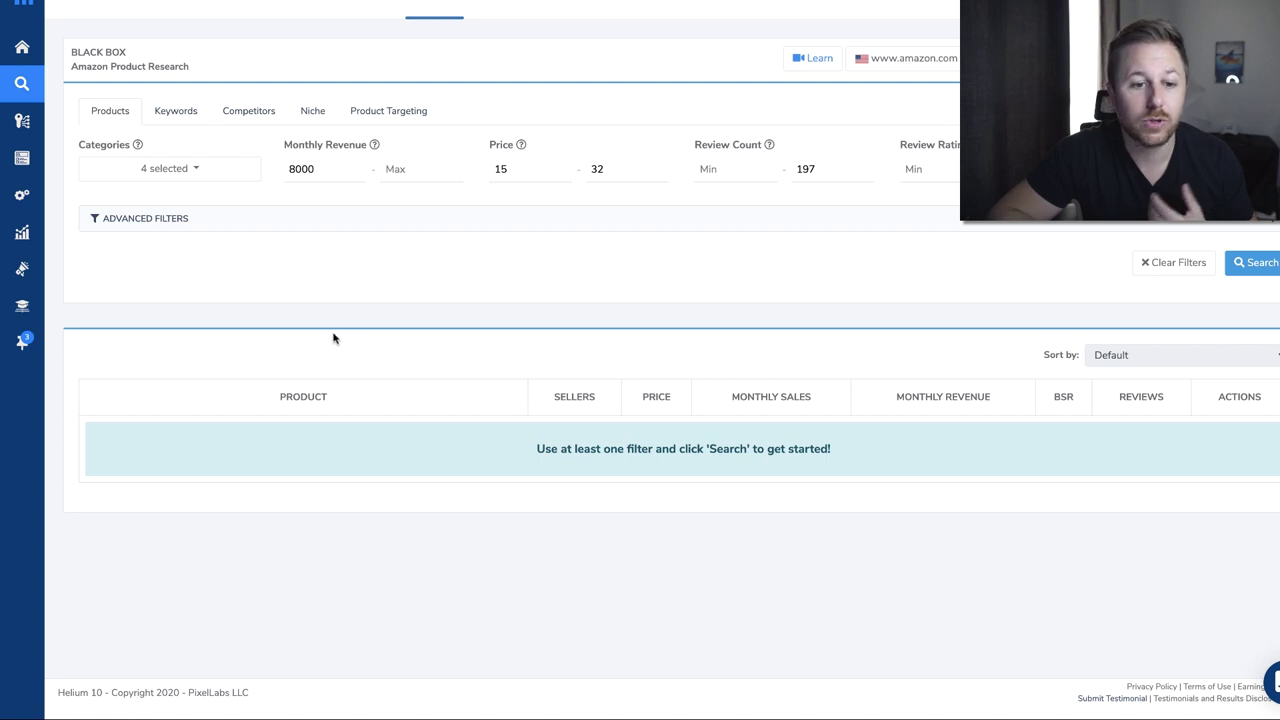
Step: Expand Advanced Filters and enter maximums of 1 variation, 1 seller and 3 images
{"action": "left_click", "coordinate": [166, 221]}
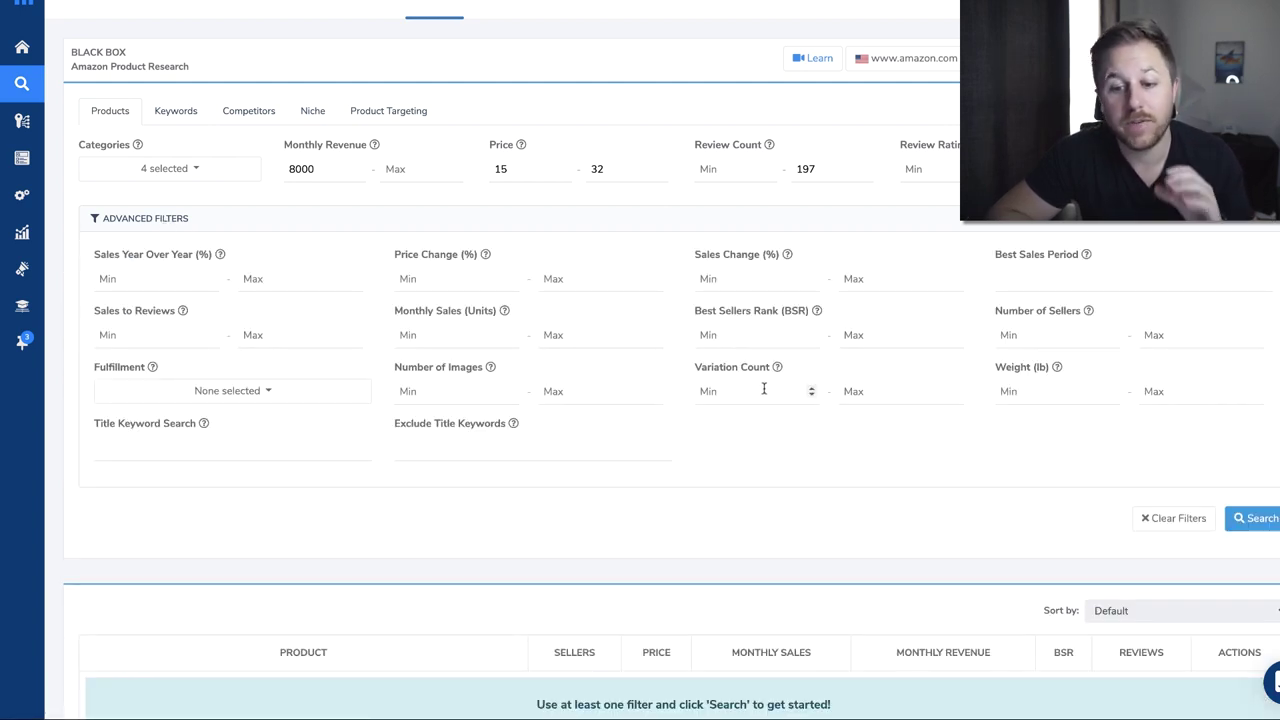
{"action": "left_click", "coordinate": [864, 393]}
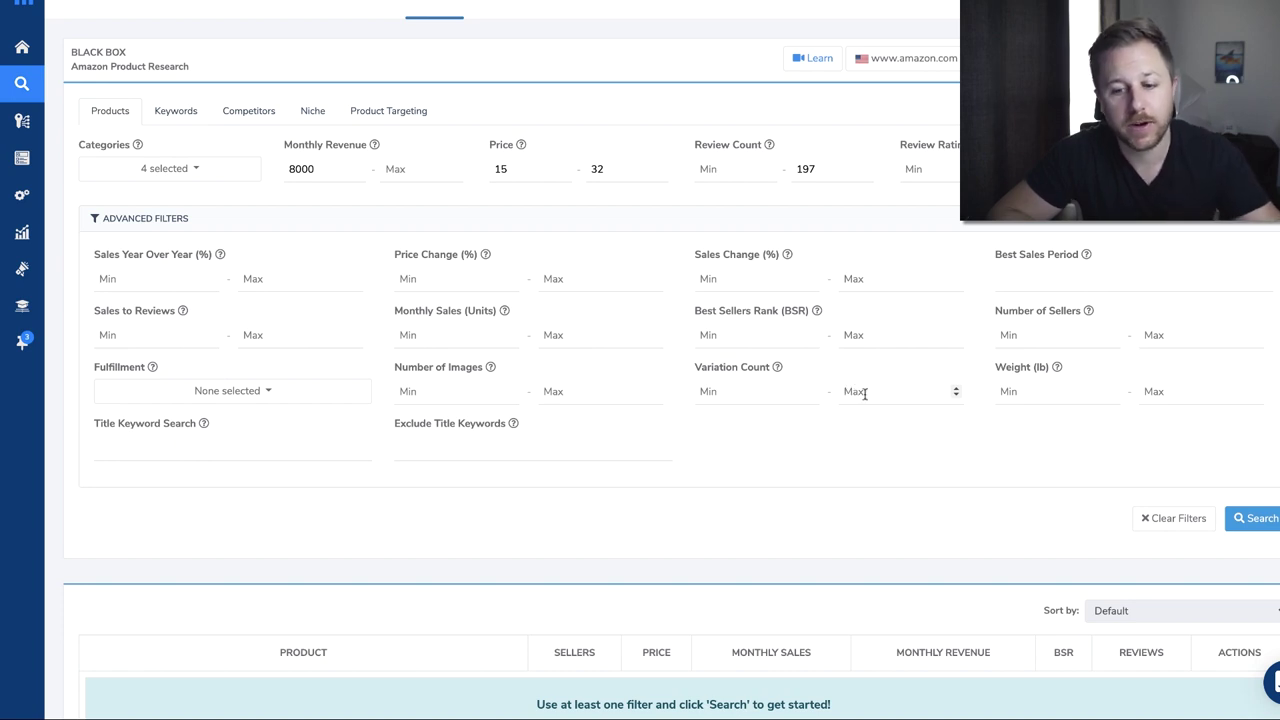
{"action": "type", "text": "1"}
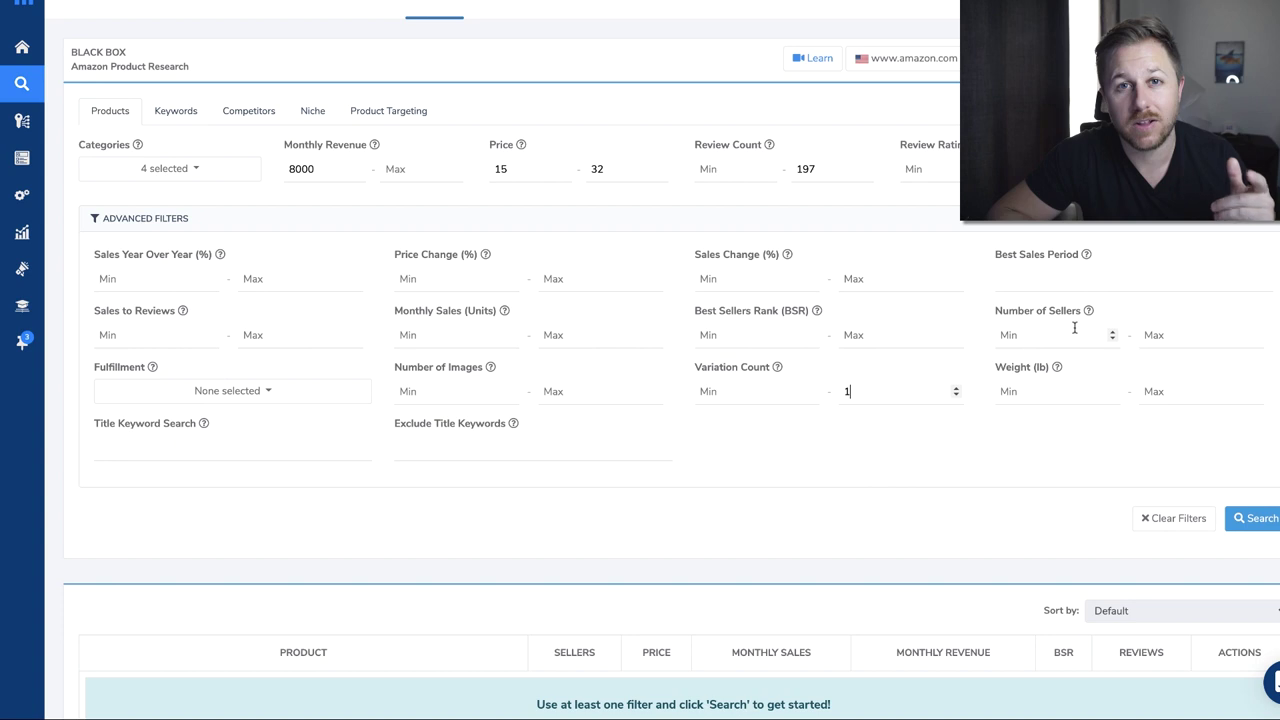
{"action": "left_click", "coordinate": [1167, 335]}
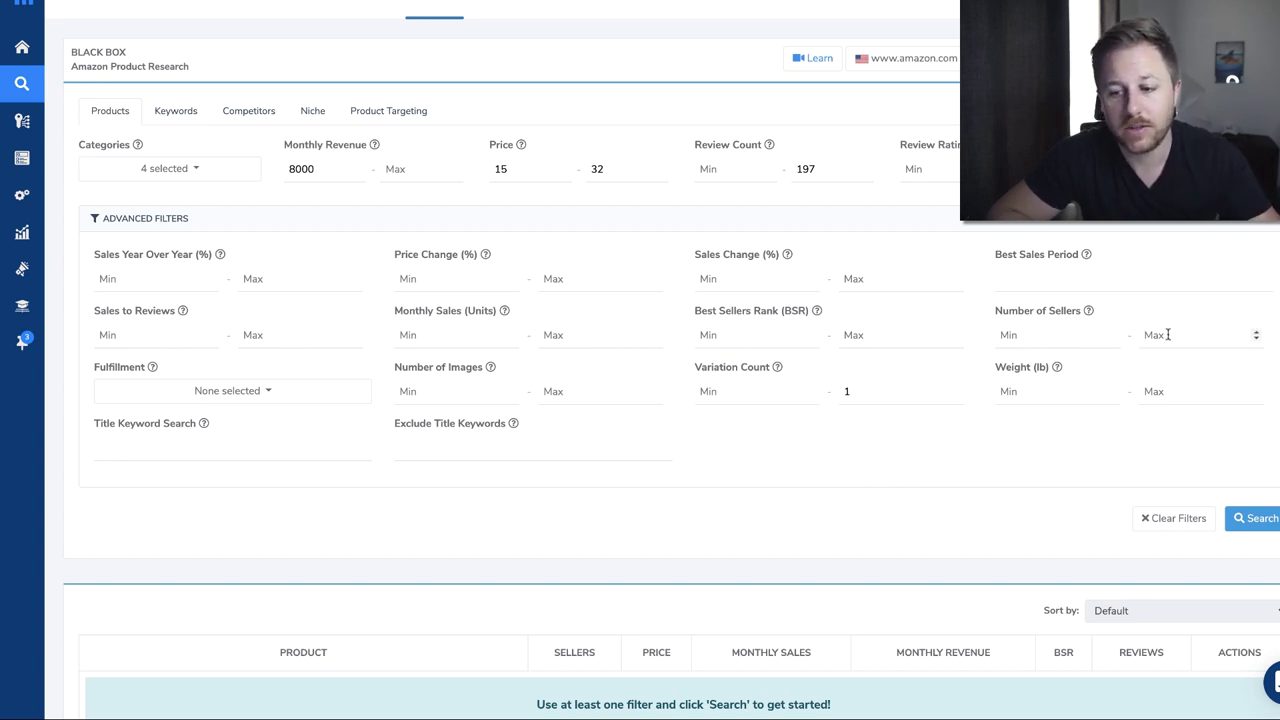
{"action": "type", "text": "1"}
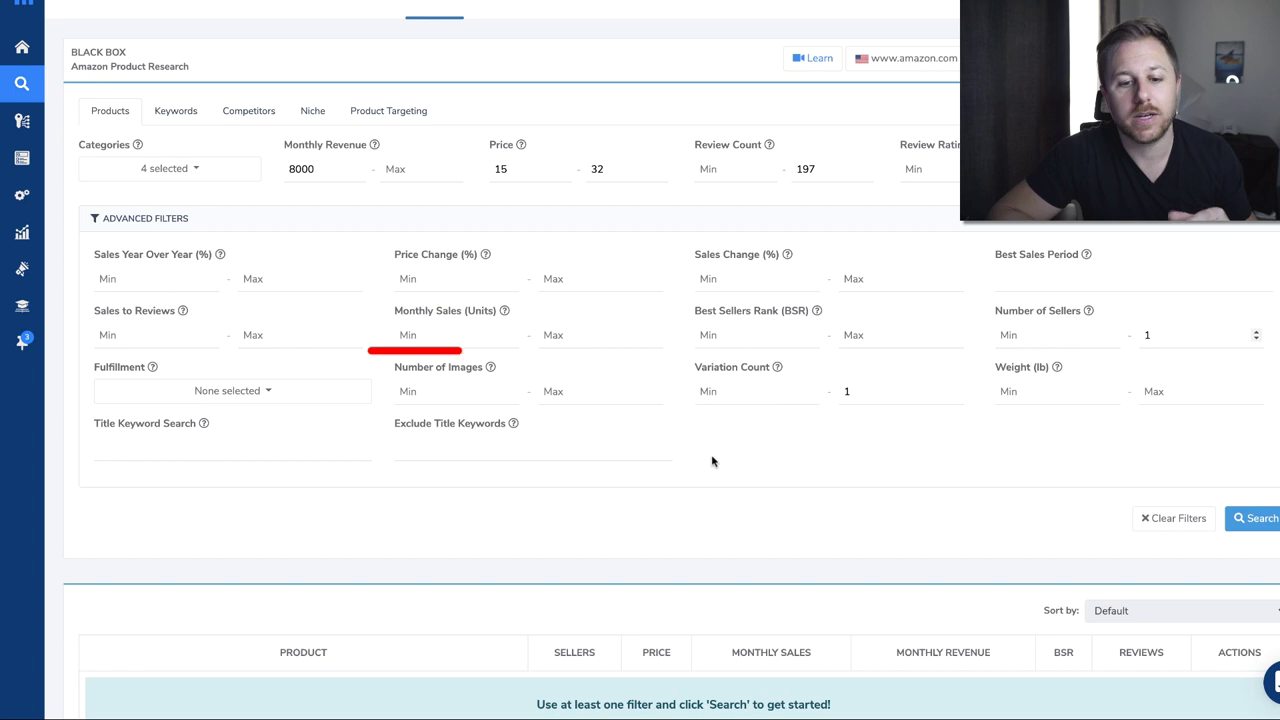
{"action": "left_click", "coordinate": [554, 391]}
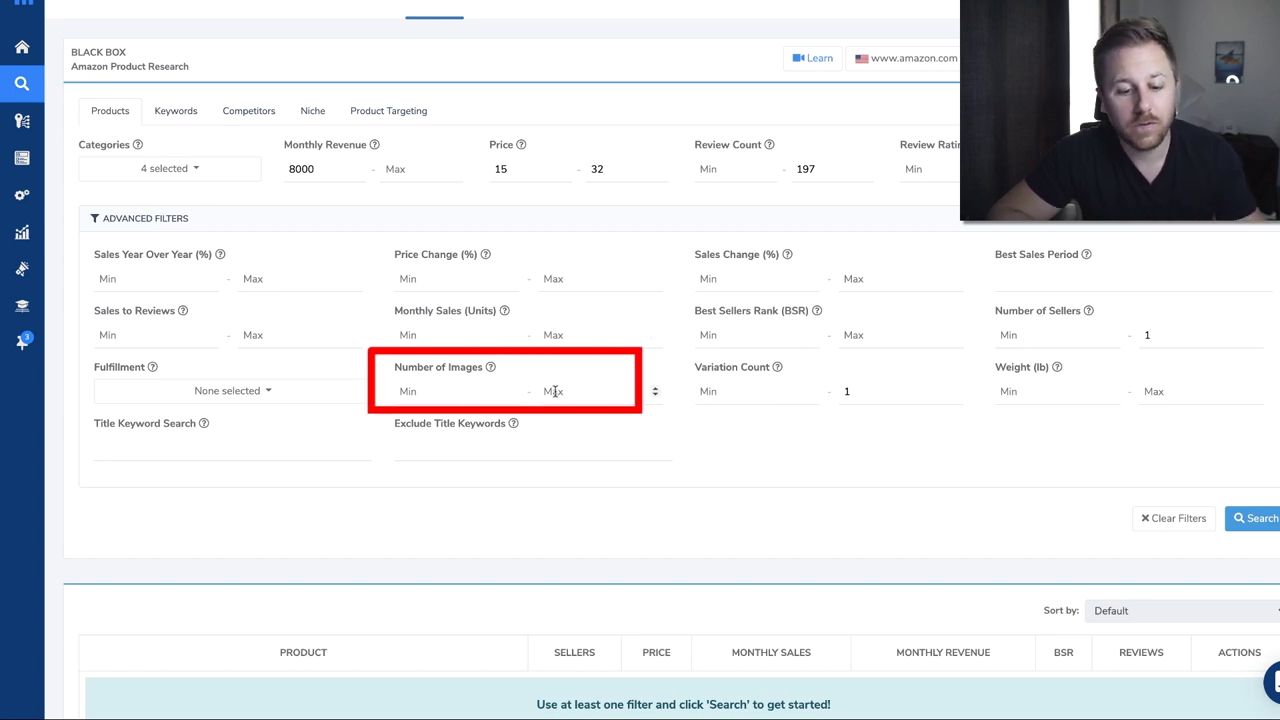
{"action": "type", "text": "3"}
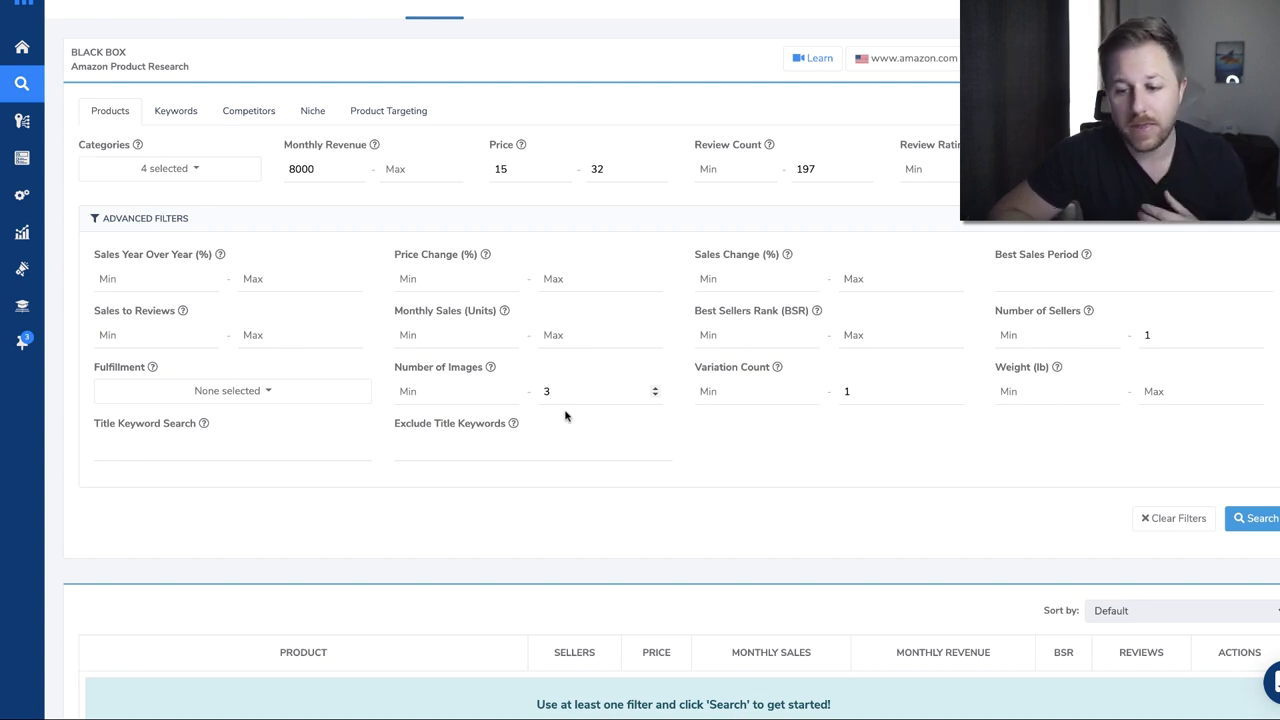
Step: Run the product search with the current filters and scroll through the results
{"action": "left_click", "coordinate": [1258, 524]}
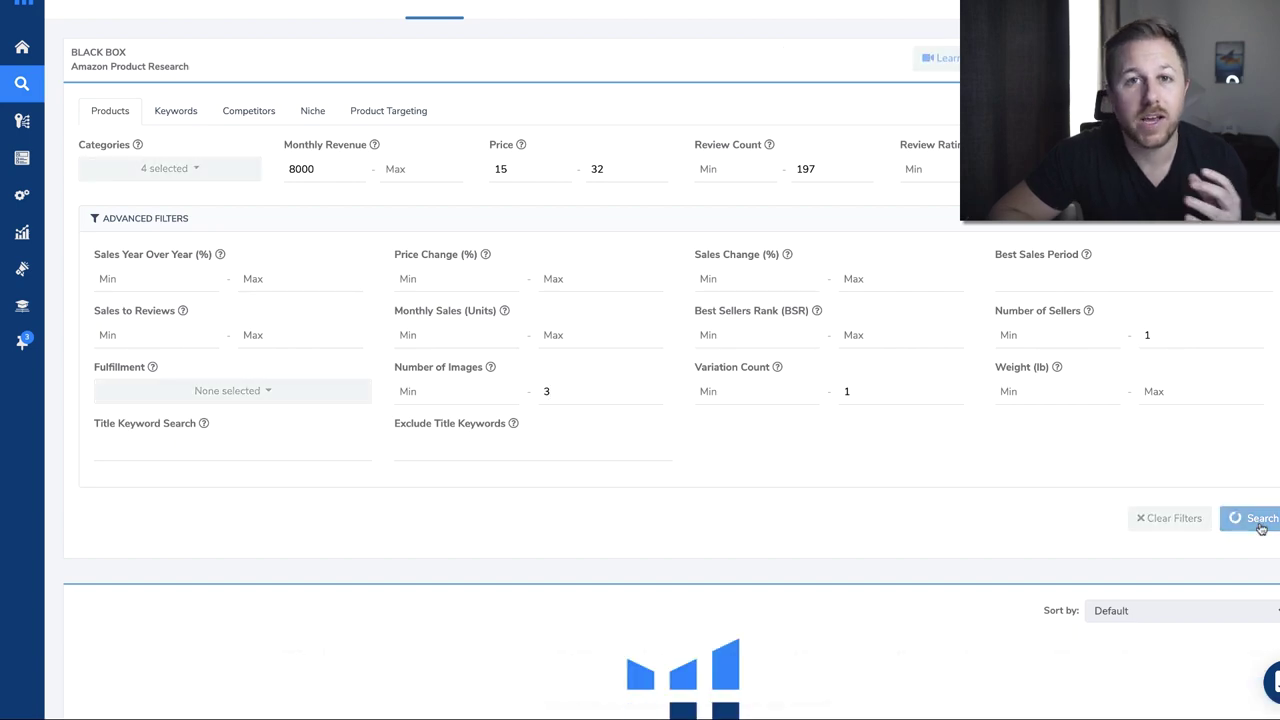
{"action": "scroll", "coordinate": [960, 512], "scroll_direction": "down", "scroll_amount": 10}
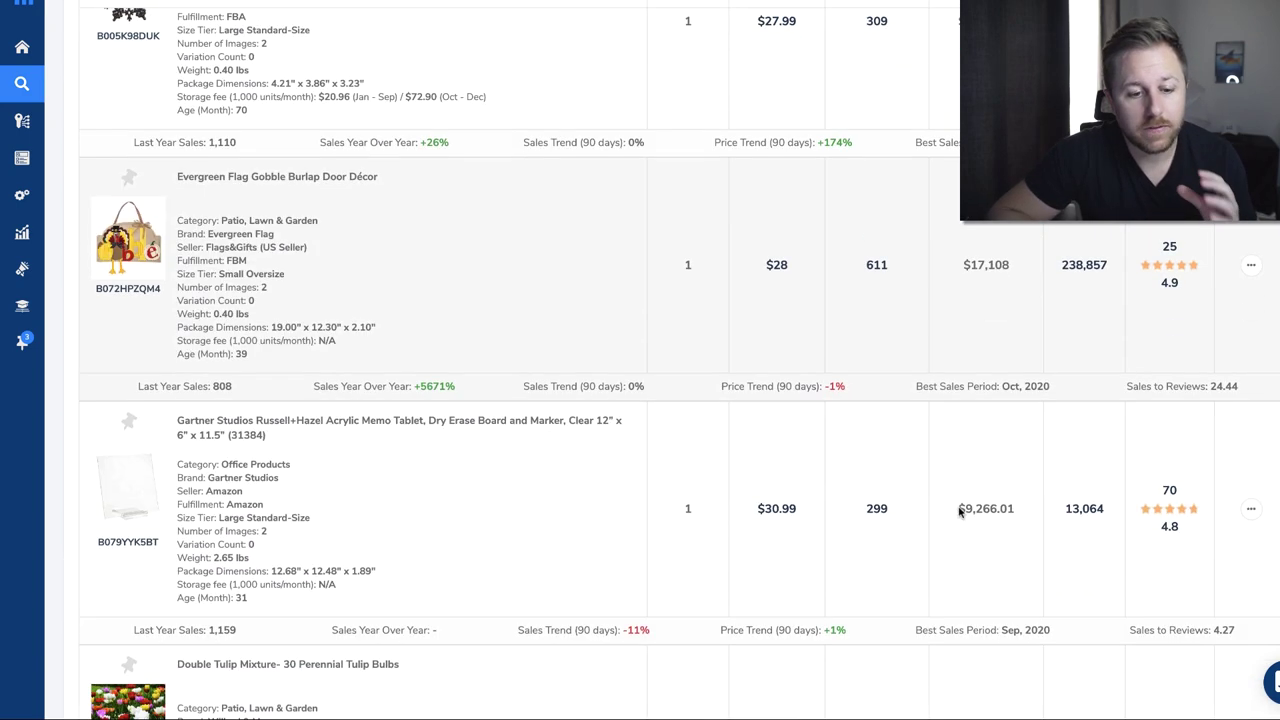
{"action": "scroll", "coordinate": [958, 512], "scroll_direction": "down", "scroll_amount": 3}
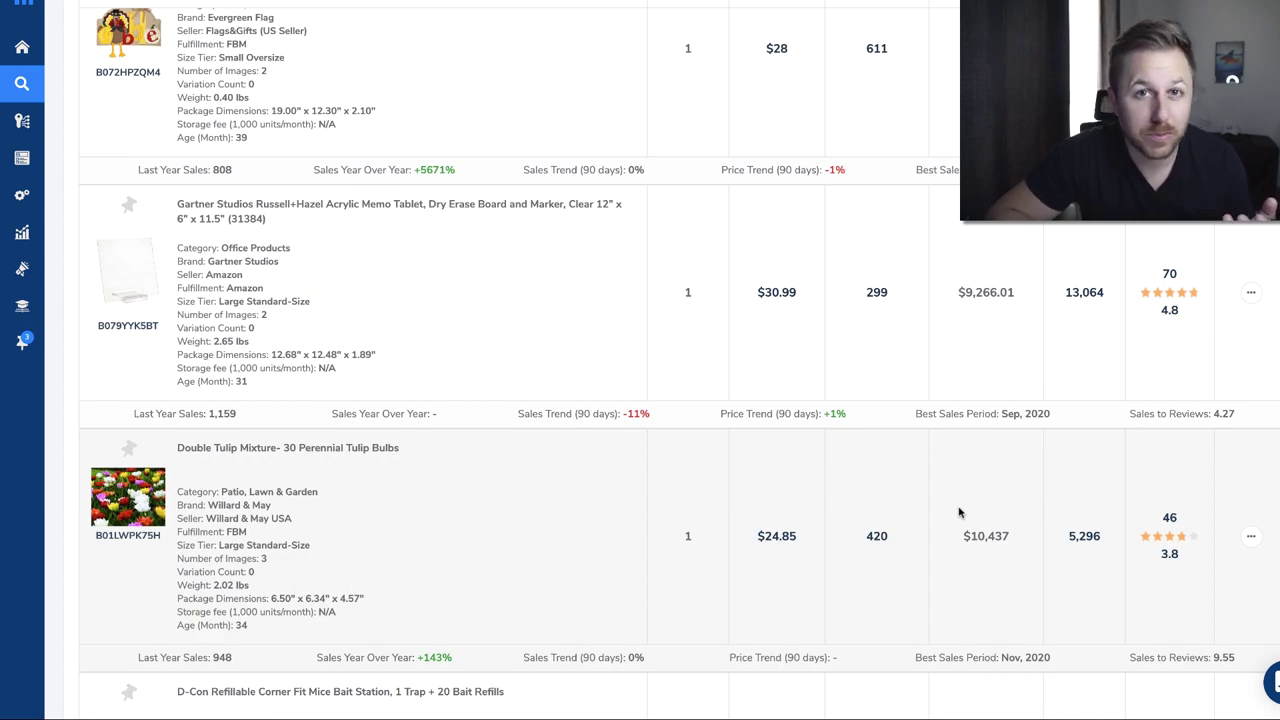
{"action": "scroll", "coordinate": [958, 512], "scroll_direction": "down", "scroll_amount": 10}
{"action": "scroll", "coordinate": [958, 512], "scroll_direction": "up", "scroll_amount": 15}
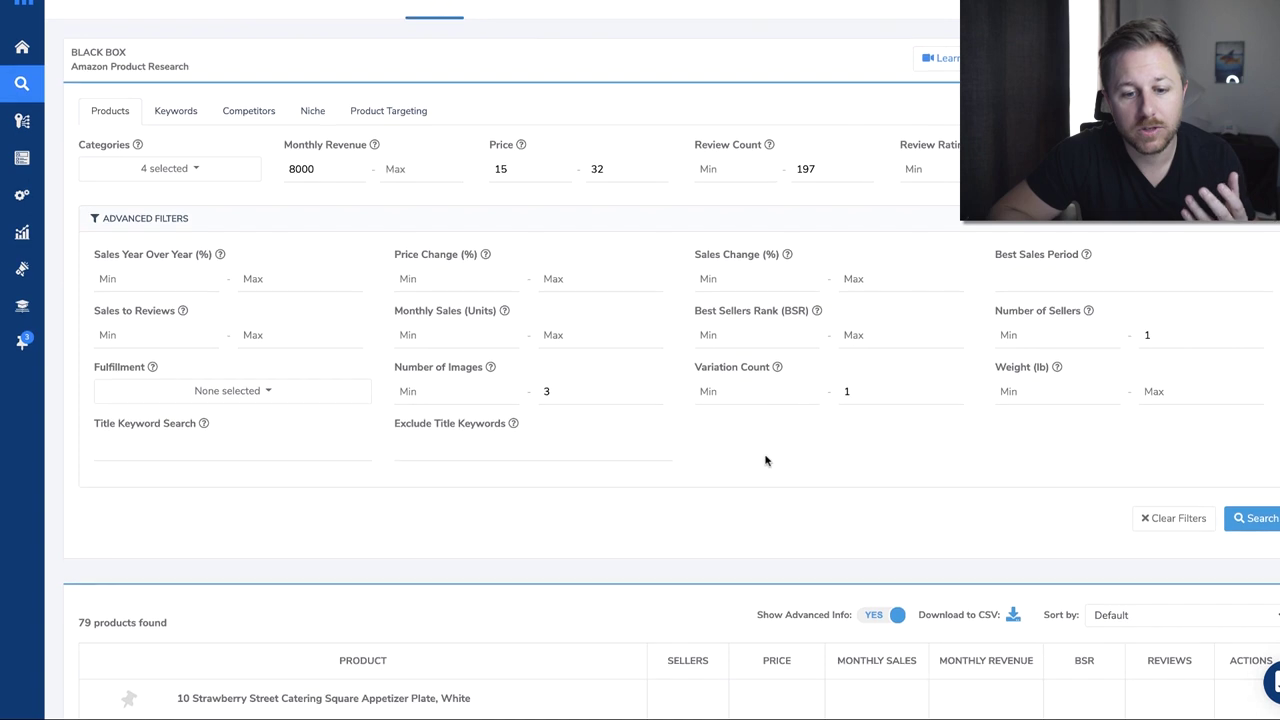
Step: Exclude title keywords 'christmas, thanksgiving, bed sheets' and rerun, scrolling the 56 results to KOUBOO
{"action": "left_click", "coordinate": [455, 448]}
{"action": "type", "text": "christ"}
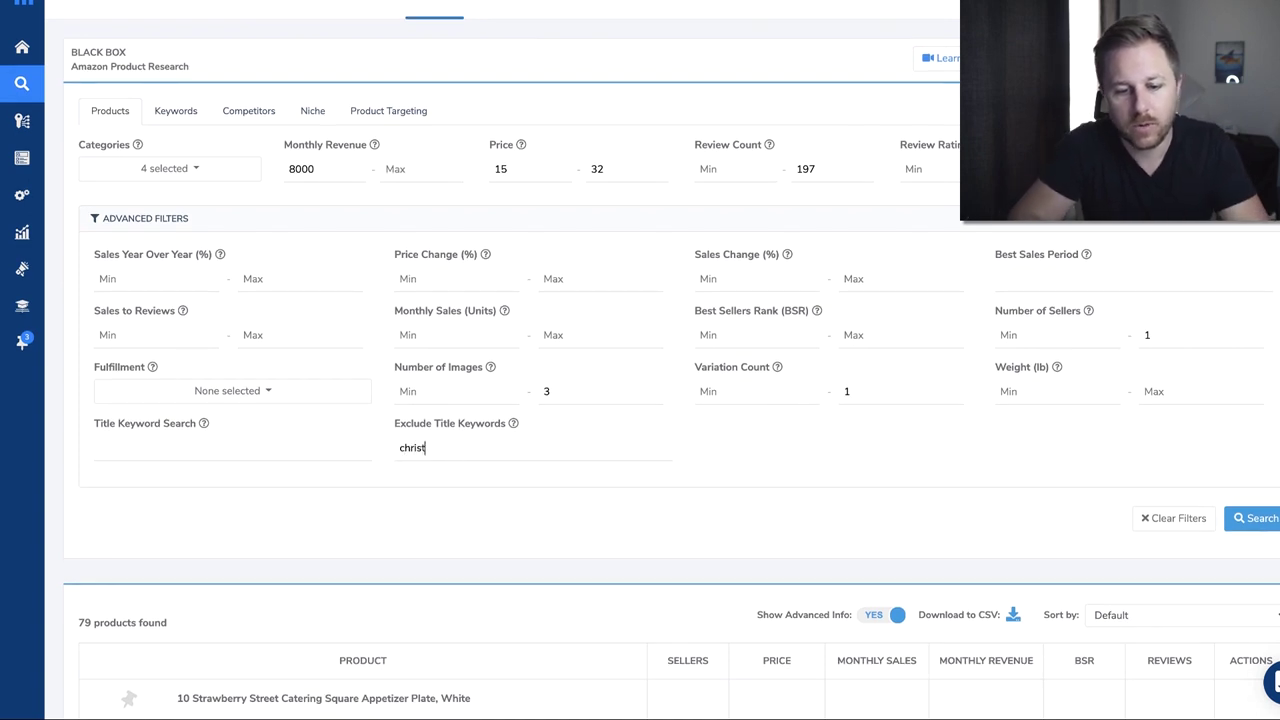
{"action": "type", "text": "mas, thanksgiving,"}
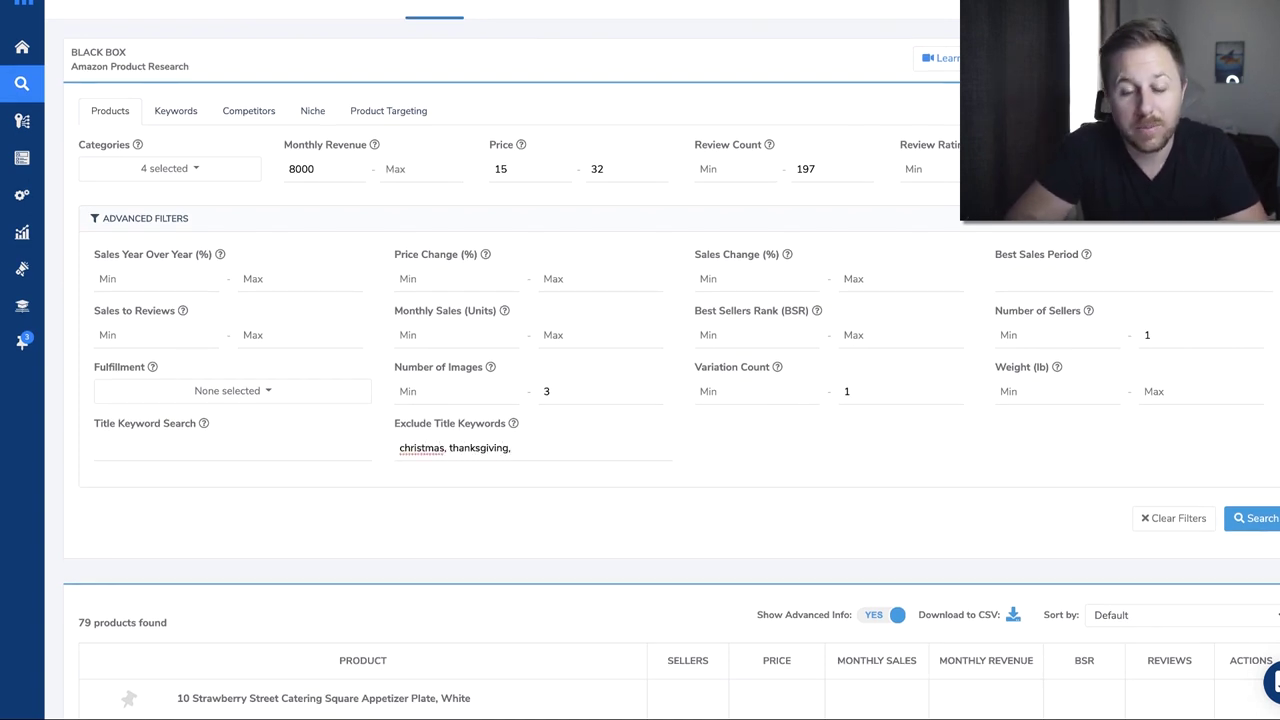
{"action": "type", "text": " bed sheets"}
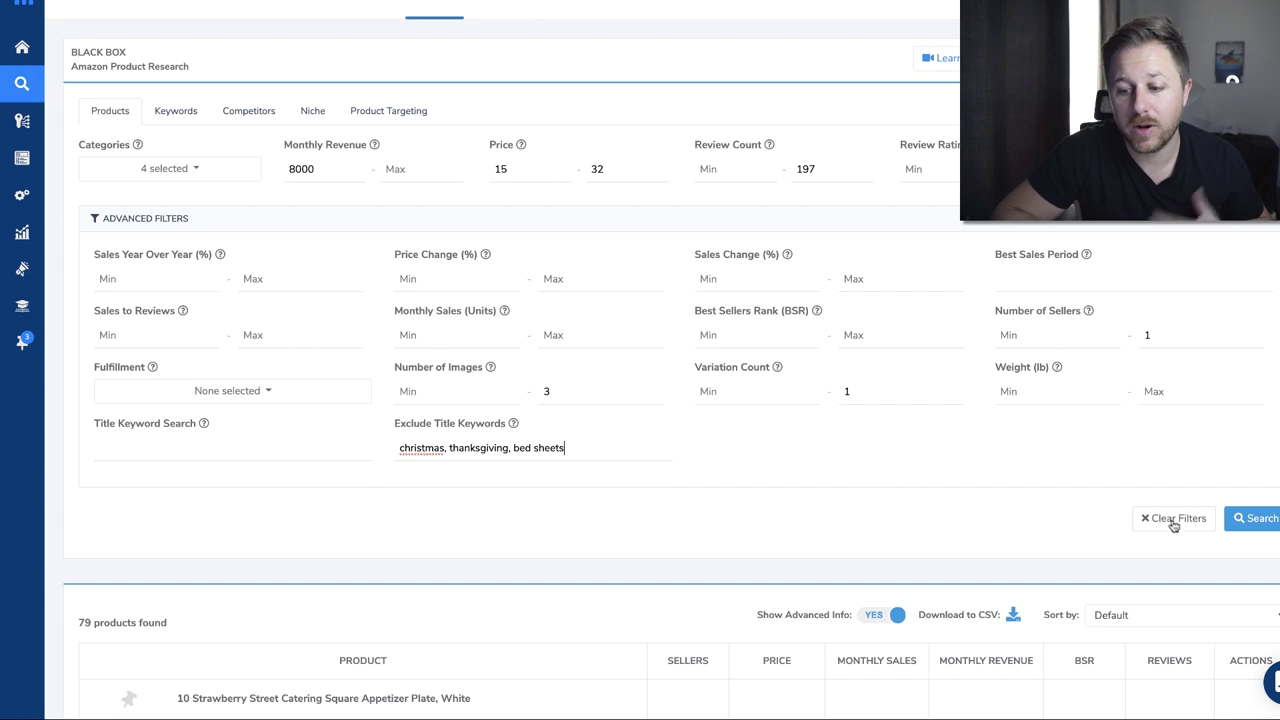
{"action": "left_click", "coordinate": [1257, 517]}
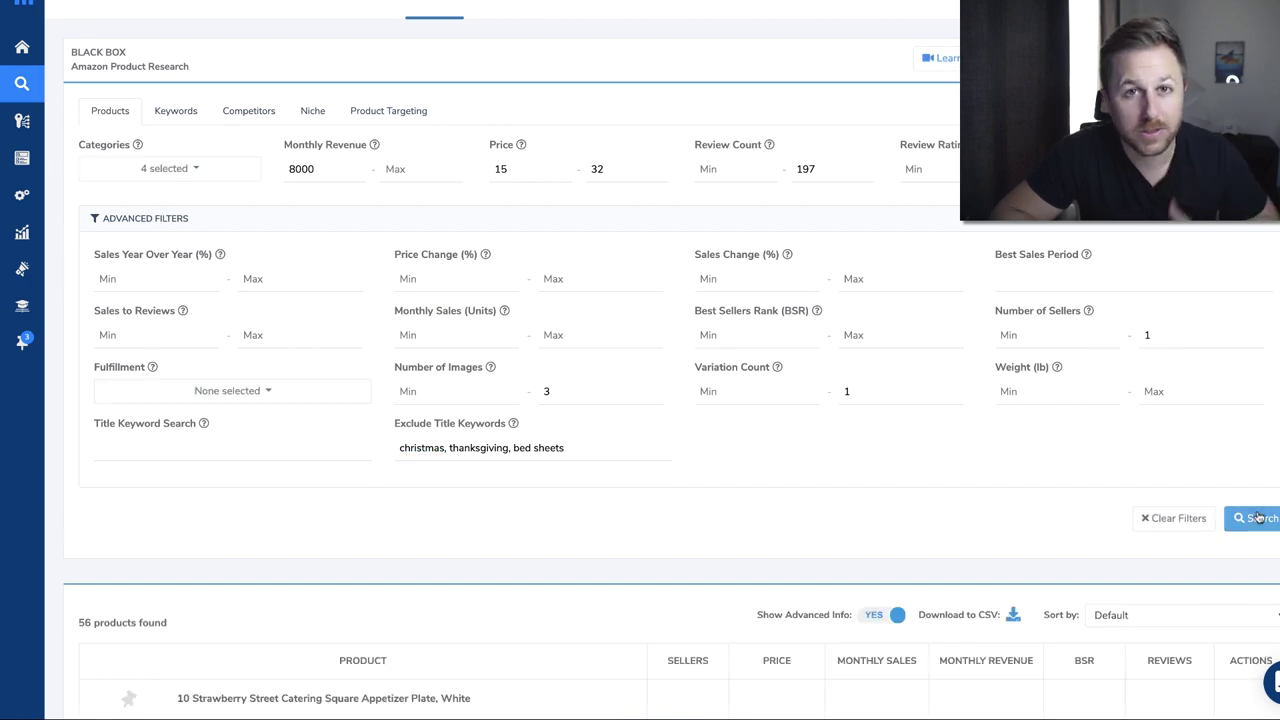
{"action": "scroll", "coordinate": [803, 548], "scroll_direction": "down", "scroll_amount": 2}
{"action": "scroll", "coordinate": [803, 548], "scroll_direction": "down", "scroll_amount": 12}
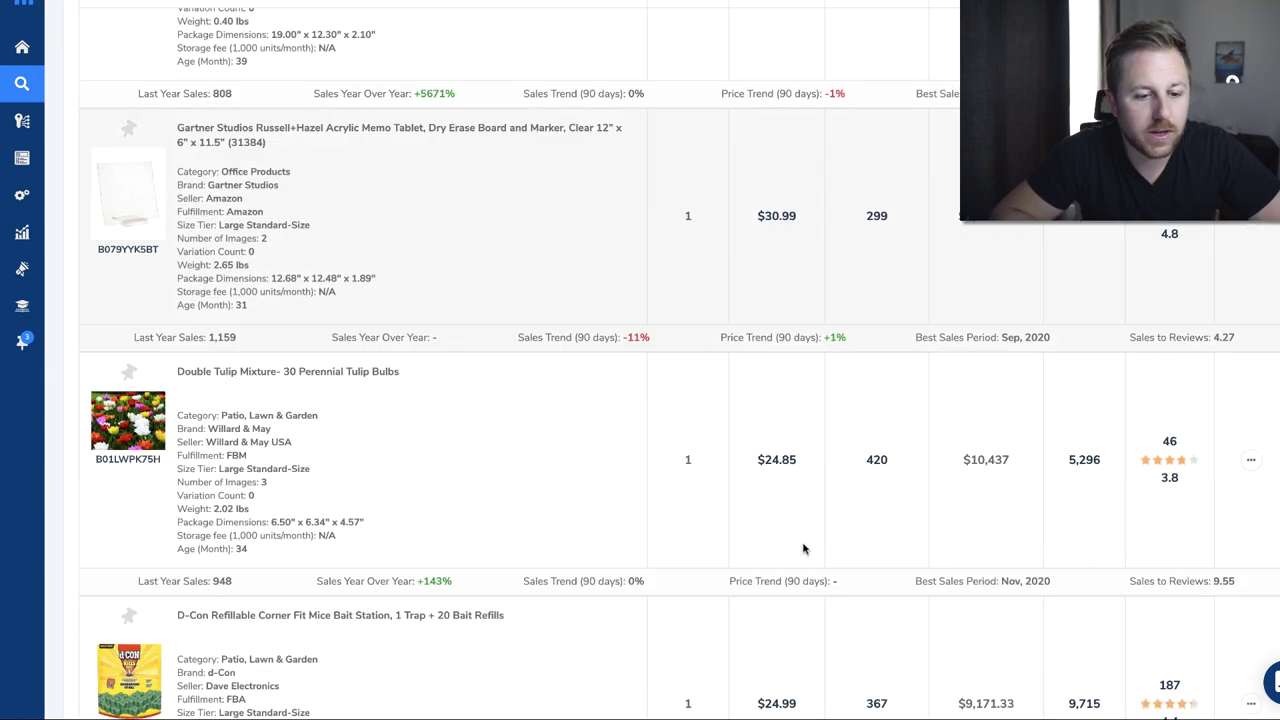
{"action": "scroll", "coordinate": [803, 548], "scroll_direction": "down", "scroll_amount": 8}
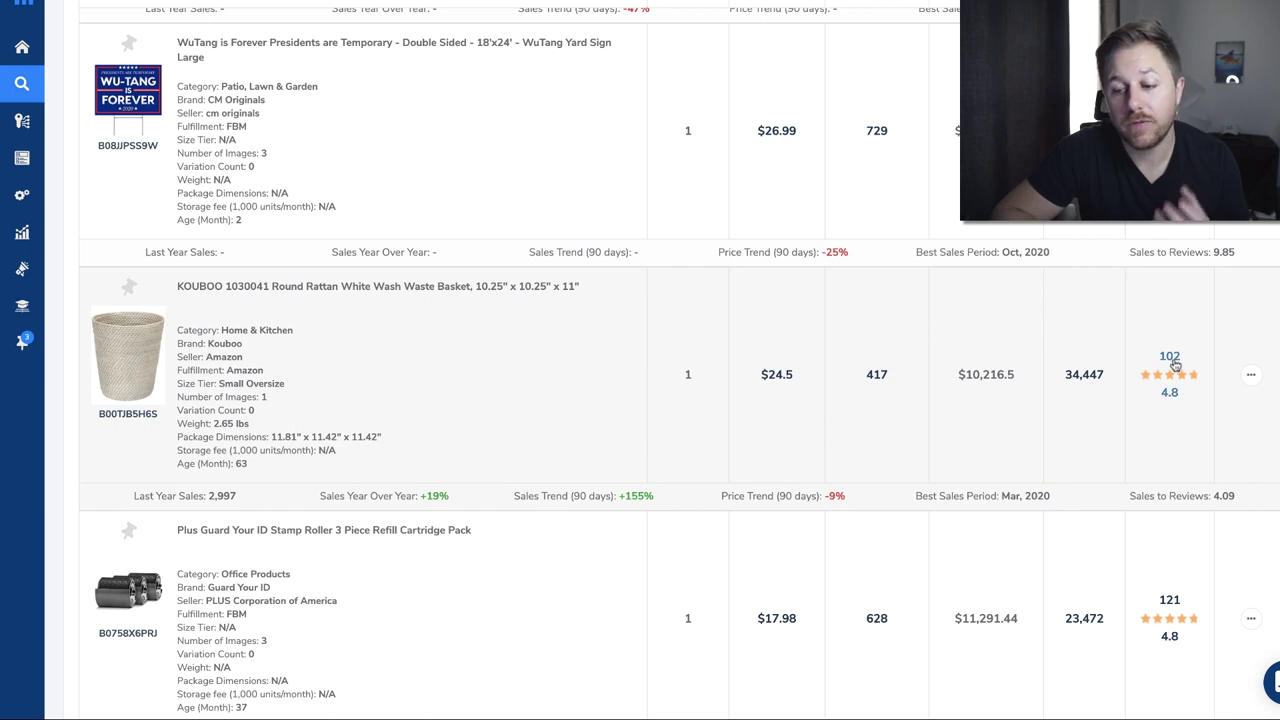
Step: Open the KOUBOO wastebasket's Amazon page and run Xray, showing $10,413 revenue and BSR 32,726
{"action": "left_click", "coordinate": [1252, 377]}
{"action": "left_click", "coordinate": [1177, 435]}
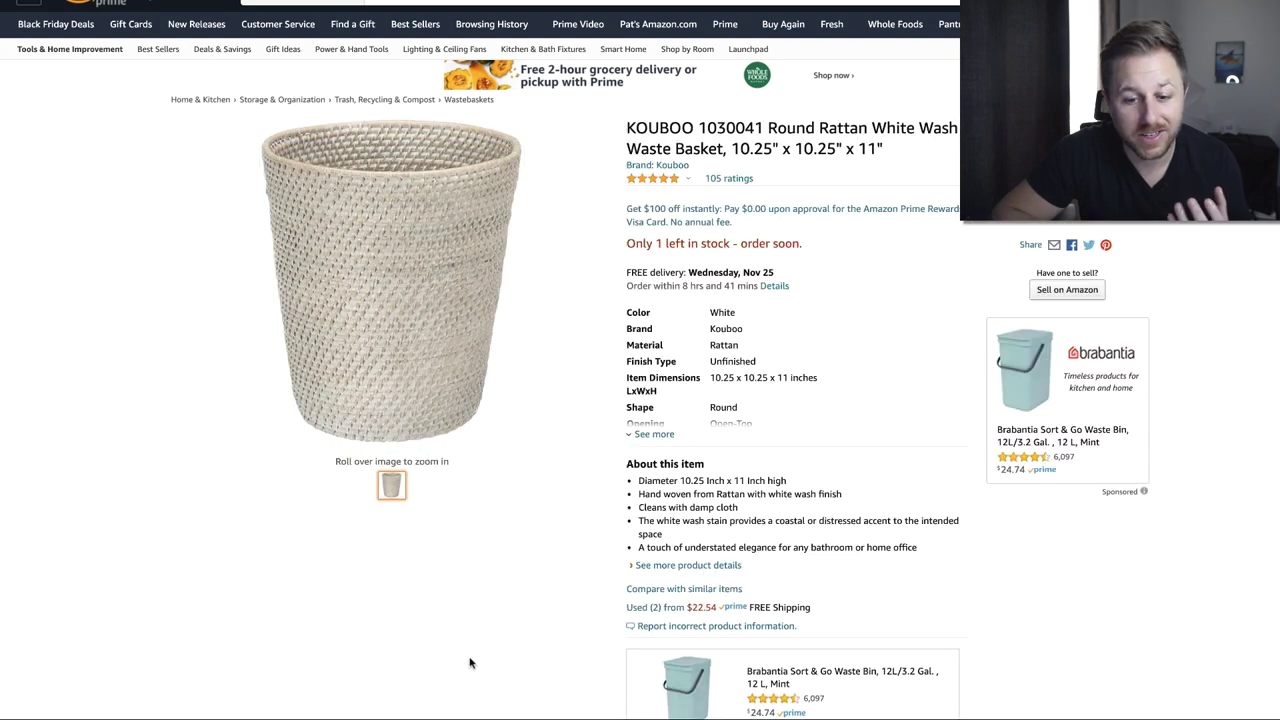
{"action": "scroll", "coordinate": [504, 617], "scroll_direction": "down", "scroll_amount": 3}
{"action": "scroll", "coordinate": [504, 617], "scroll_direction": "down", "scroll_amount": 15}
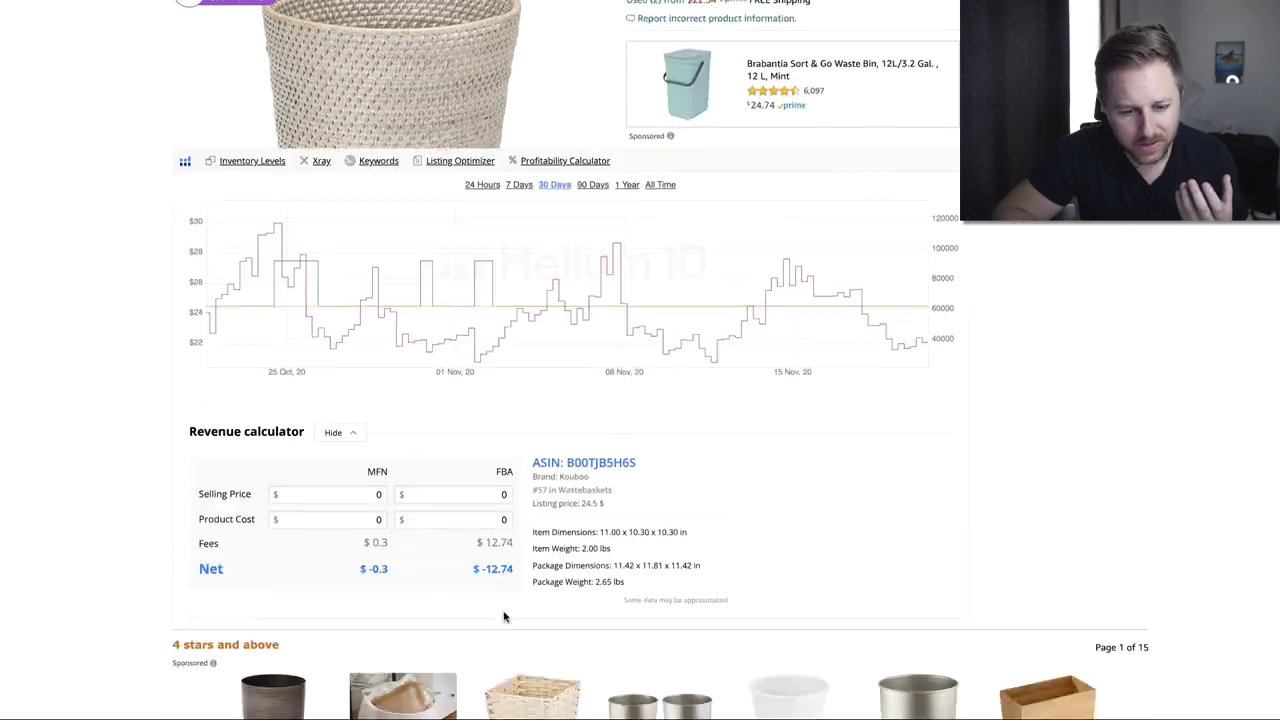
{"action": "scroll", "coordinate": [504, 617], "scroll_direction": "up", "scroll_amount": 18}
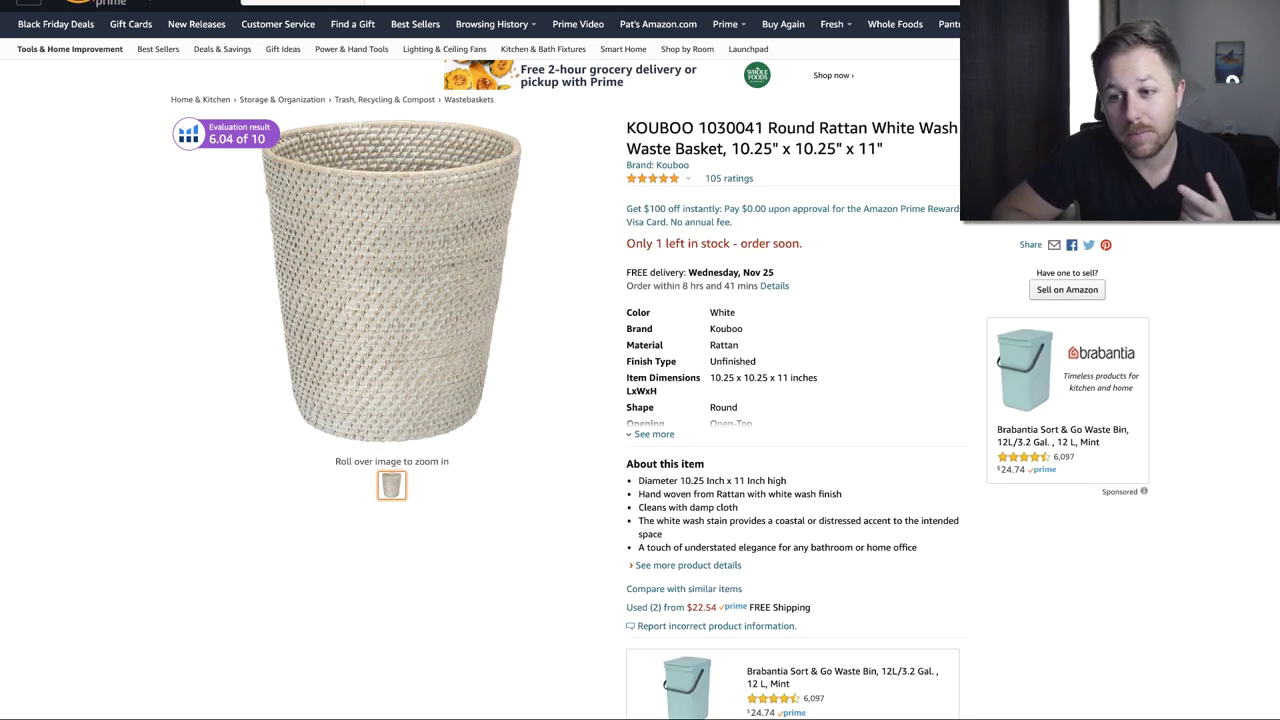
{"action": "left_click", "coordinate": [1097, 60]}
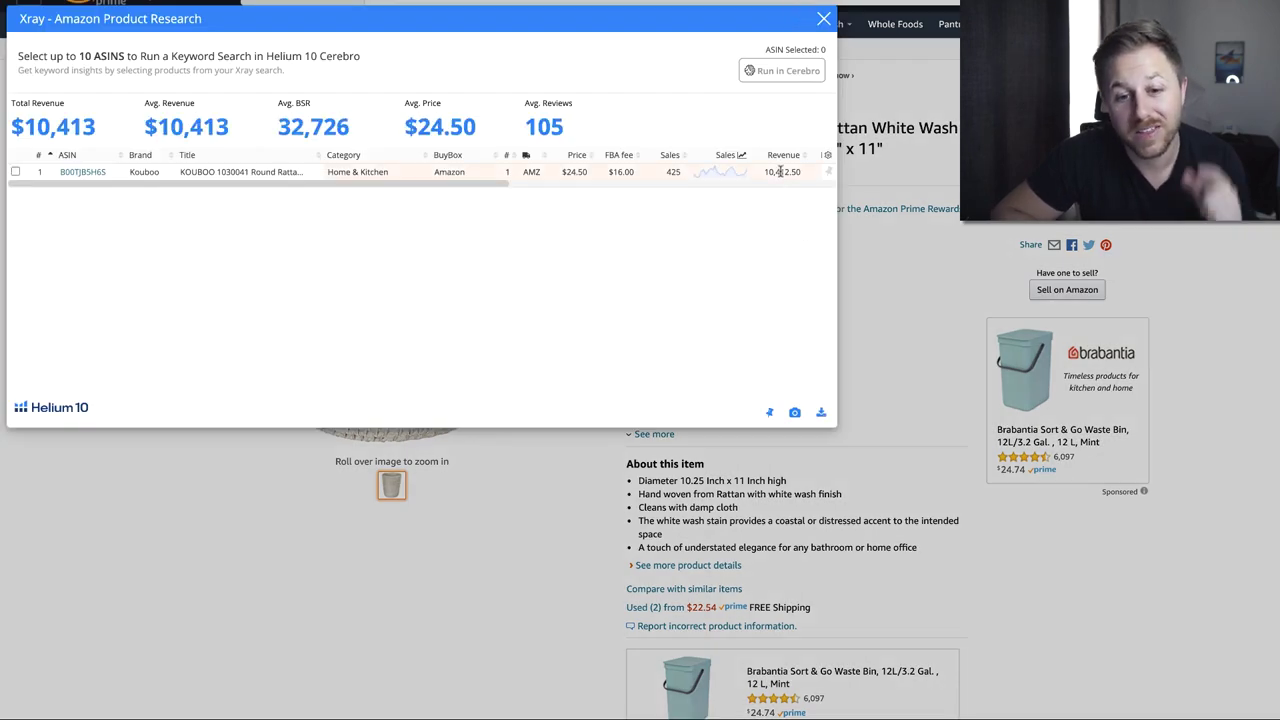
Step: Close the Xray window and return to the Black Box tab showing 56 products
{"action": "left_click", "coordinate": [823, 19]}
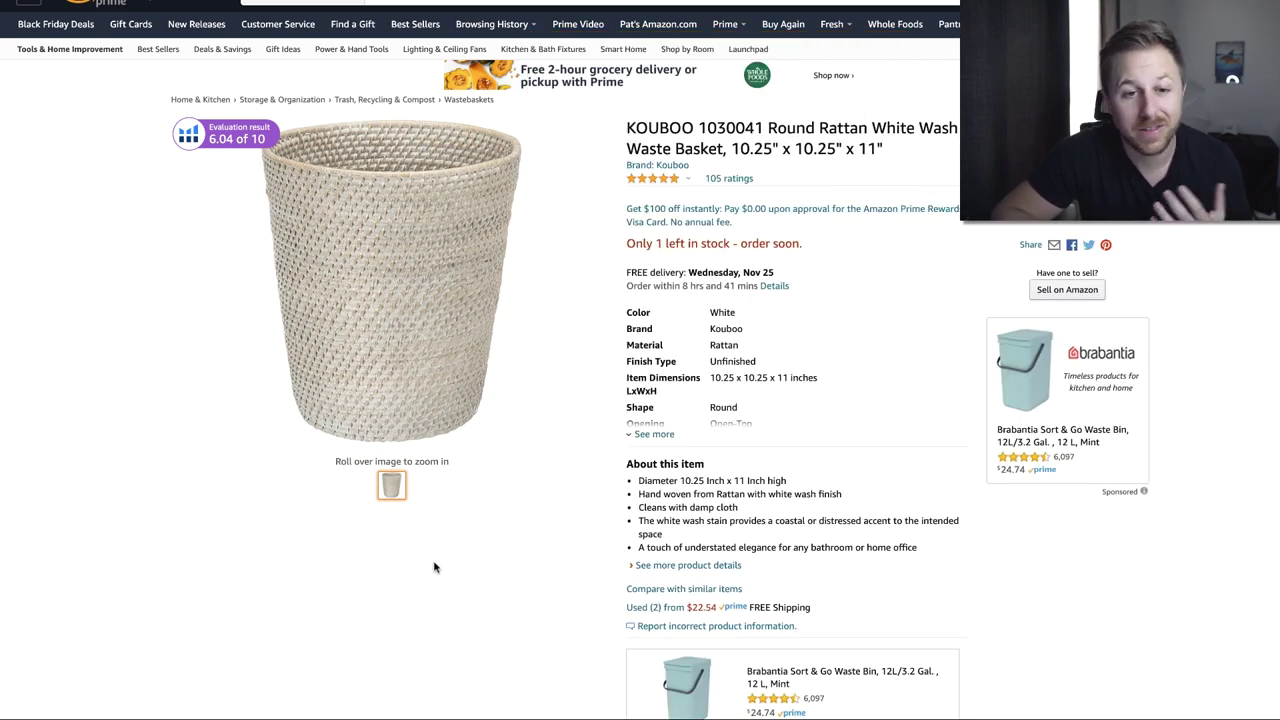
{"action": "left_click", "coordinate": [93, 5]}
{"action": "scroll", "coordinate": [172, 122], "scroll_direction": "up", "scroll_amount": 10}
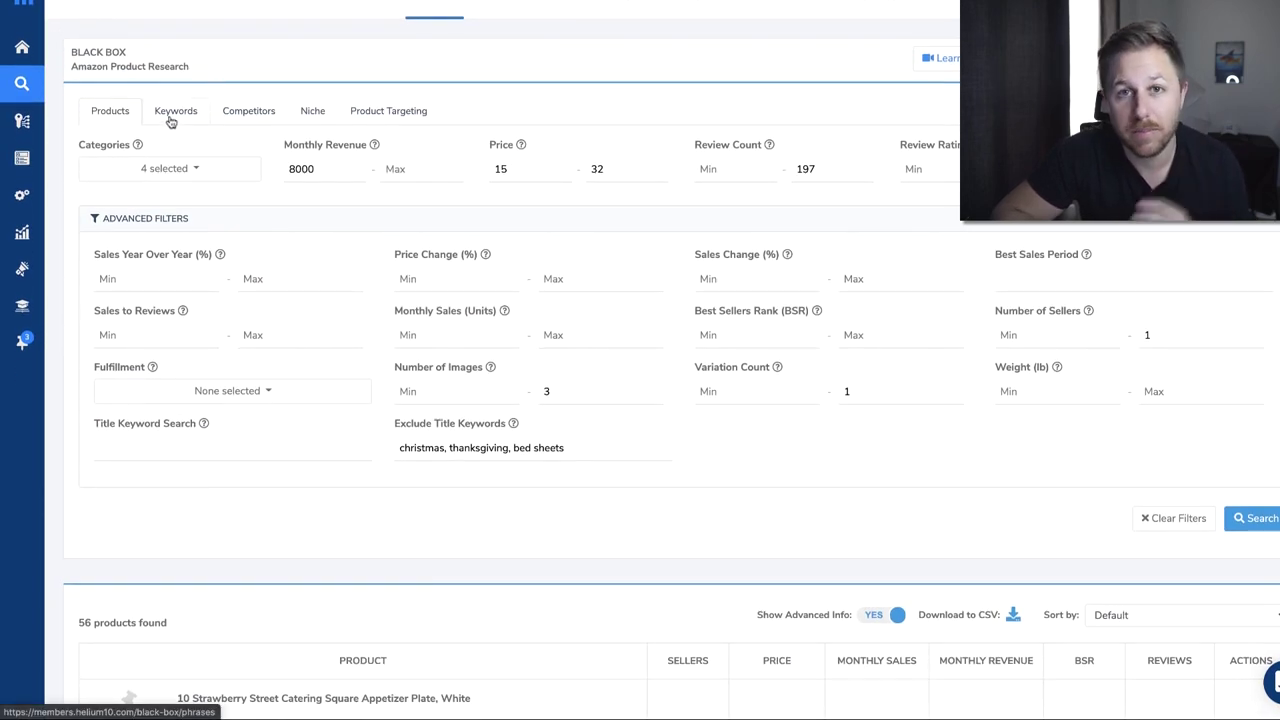
Step: On the Keywords tab, set search volume 8000+, revenue 7000+, price 12–34, reviews ≤194, word count 2+
{"action": "left_click", "coordinate": [171, 121]}
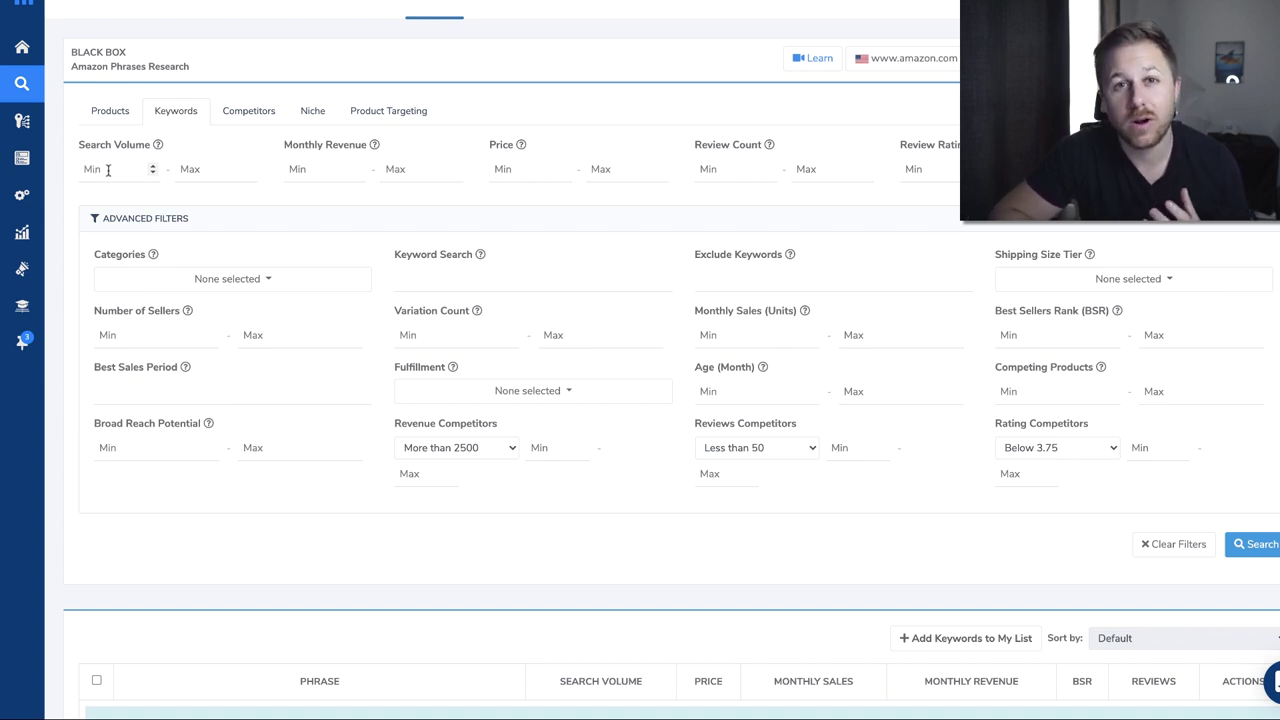
{"action": "type", "text": "8000"}
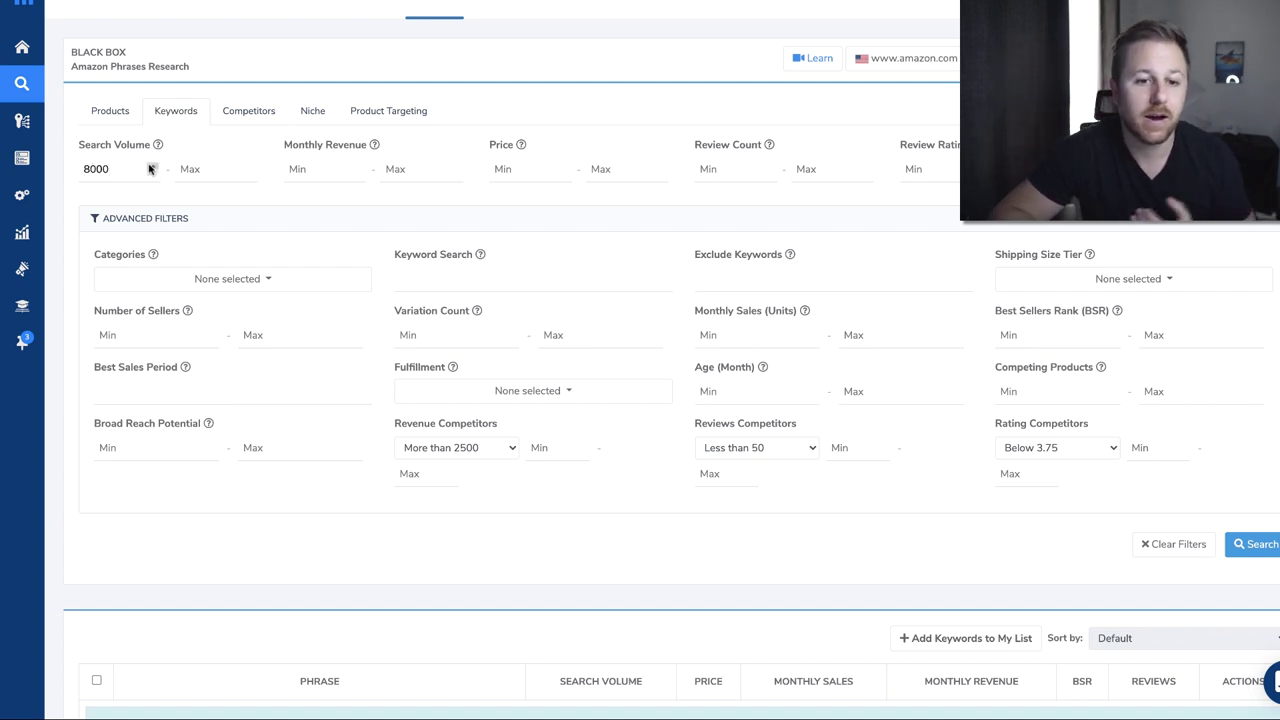
{"action": "type", "text": "7000"}
{"action": "type", "text": "12"}
{"action": "left_click", "coordinate": [615, 171]}
{"action": "type", "text": "34"}
{"action": "left_click", "coordinate": [820, 173]}
{"action": "type", "text": "194"}
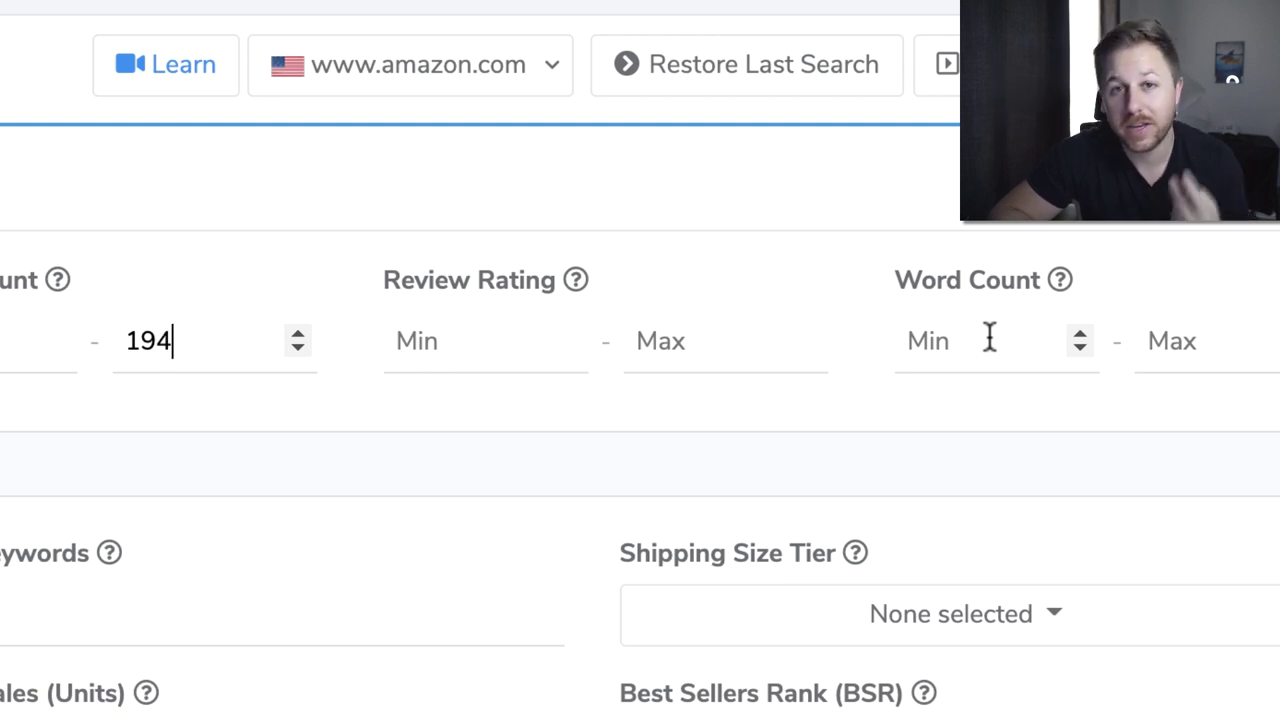
{"action": "left_click", "coordinate": [973, 350]}
{"action": "type", "text": "2"}
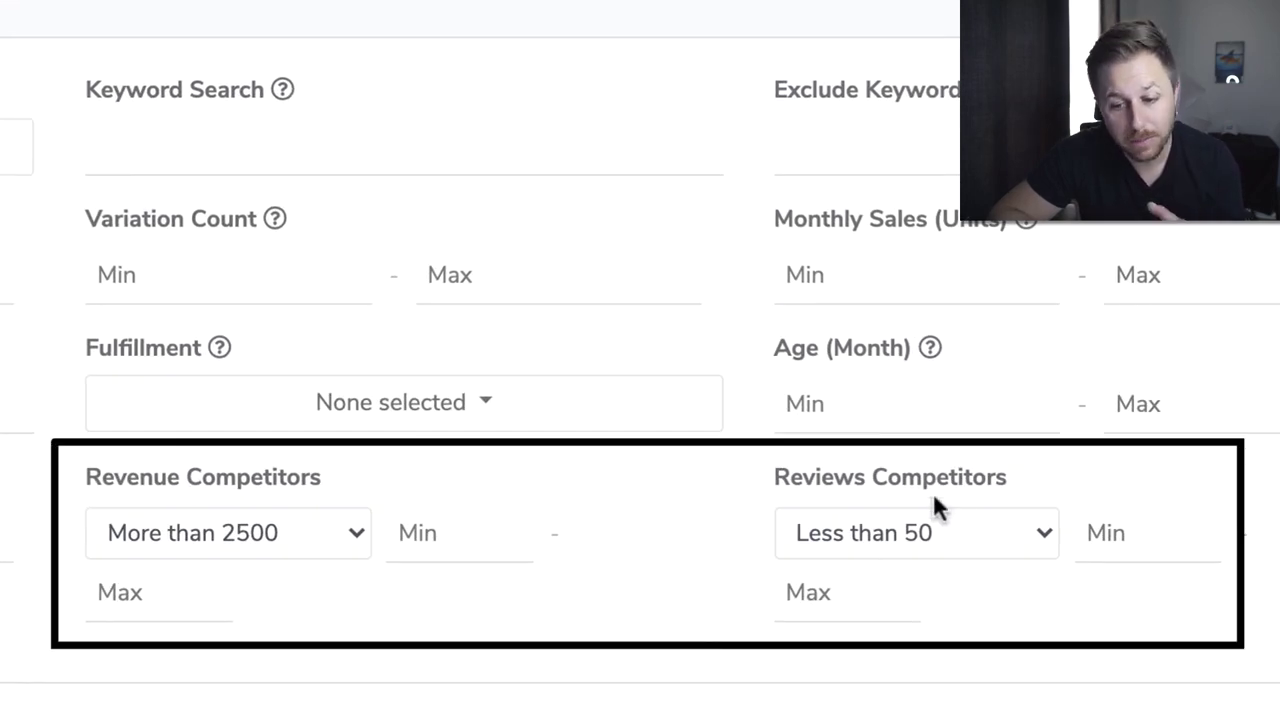
Step: Set Revenue Competitors minimum 5 at More than 10000, and Reviews Competitors minimum 5
{"action": "left_click", "coordinate": [449, 530]}
{"action": "type", "text": "5"}
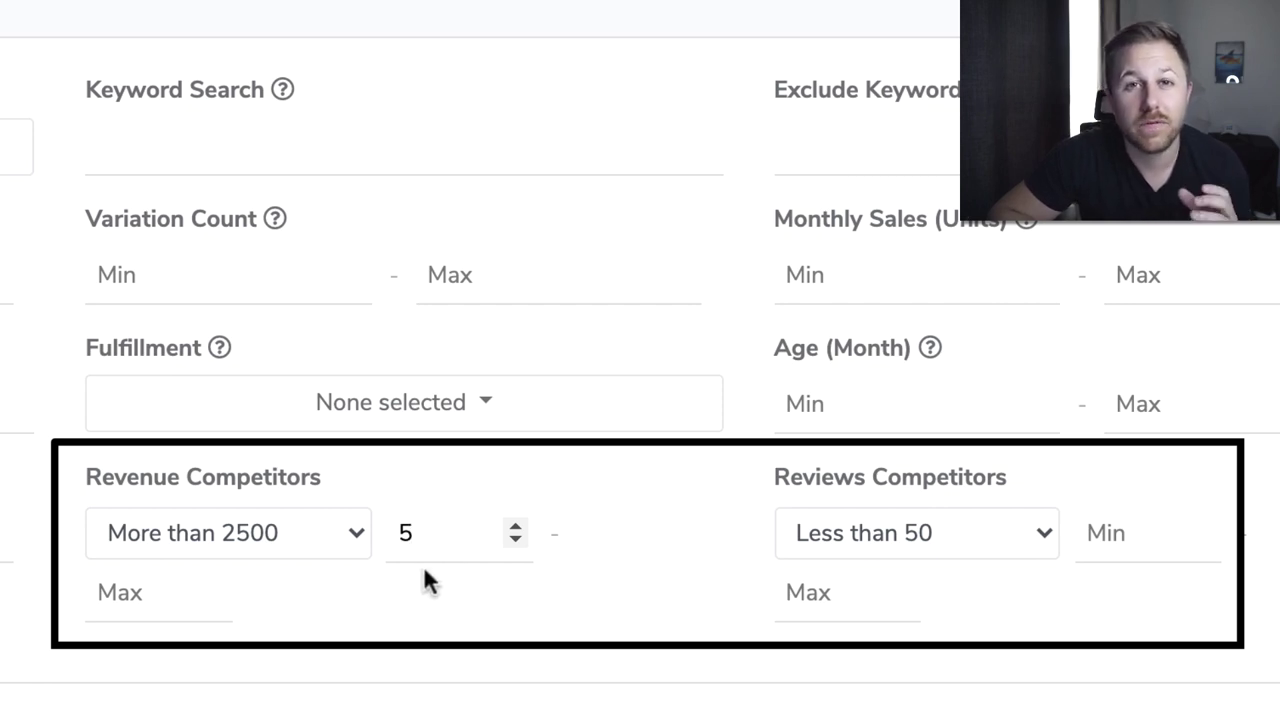
{"action": "left_click_drag", "start_coordinate": [360, 535], "coordinate": [335, 567]}
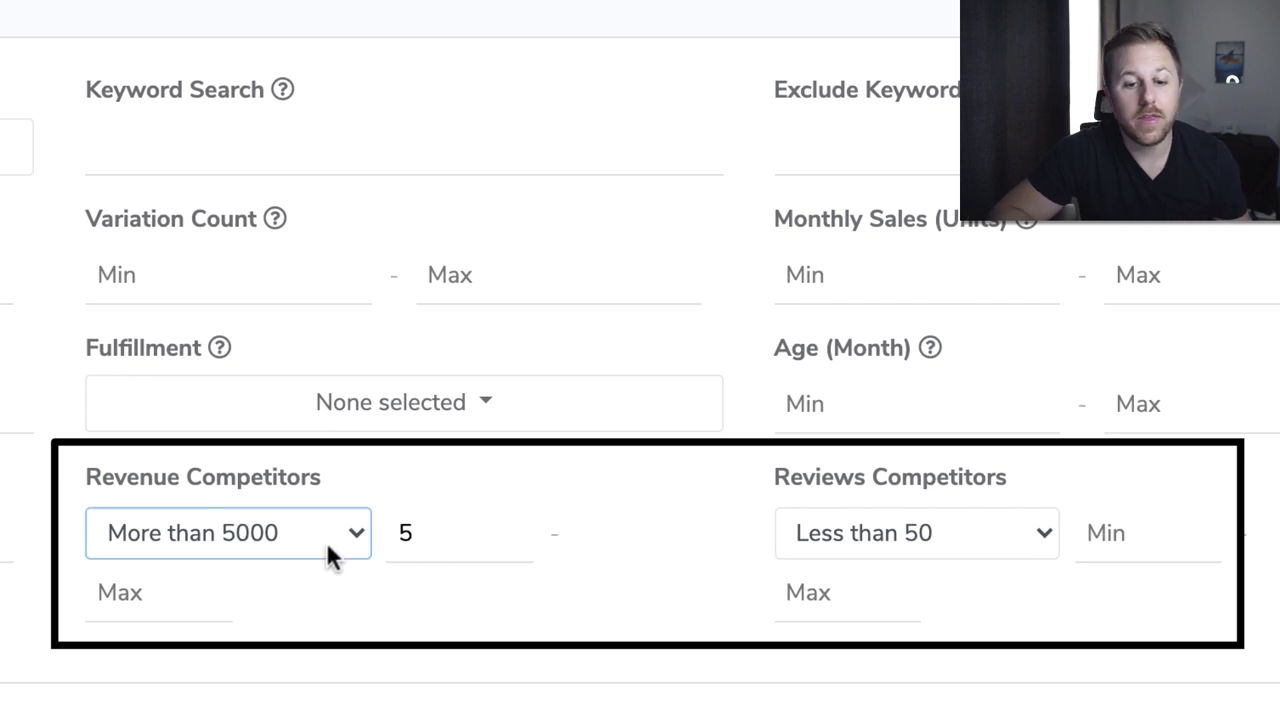
{"action": "left_click", "coordinate": [335, 545]}
{"action": "left_click", "coordinate": [301, 540]}
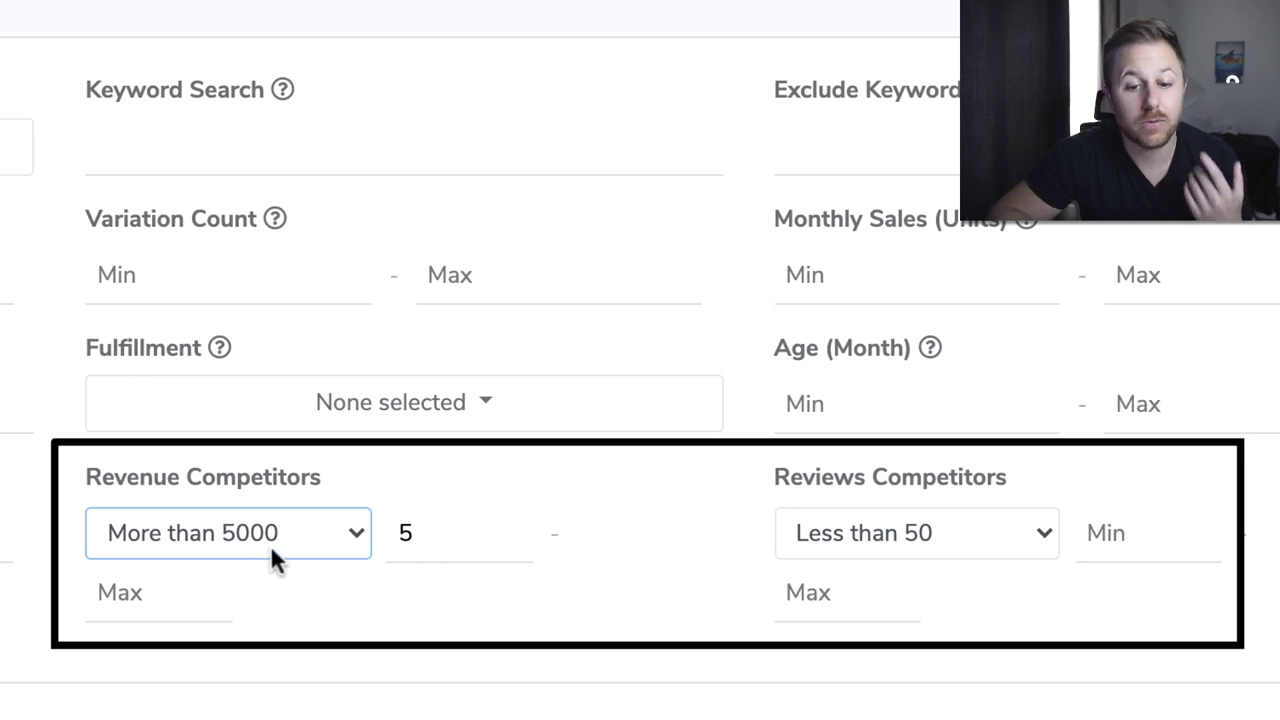
{"action": "left_click", "coordinate": [350, 533]}
{"action": "left_click", "coordinate": [330, 562]}
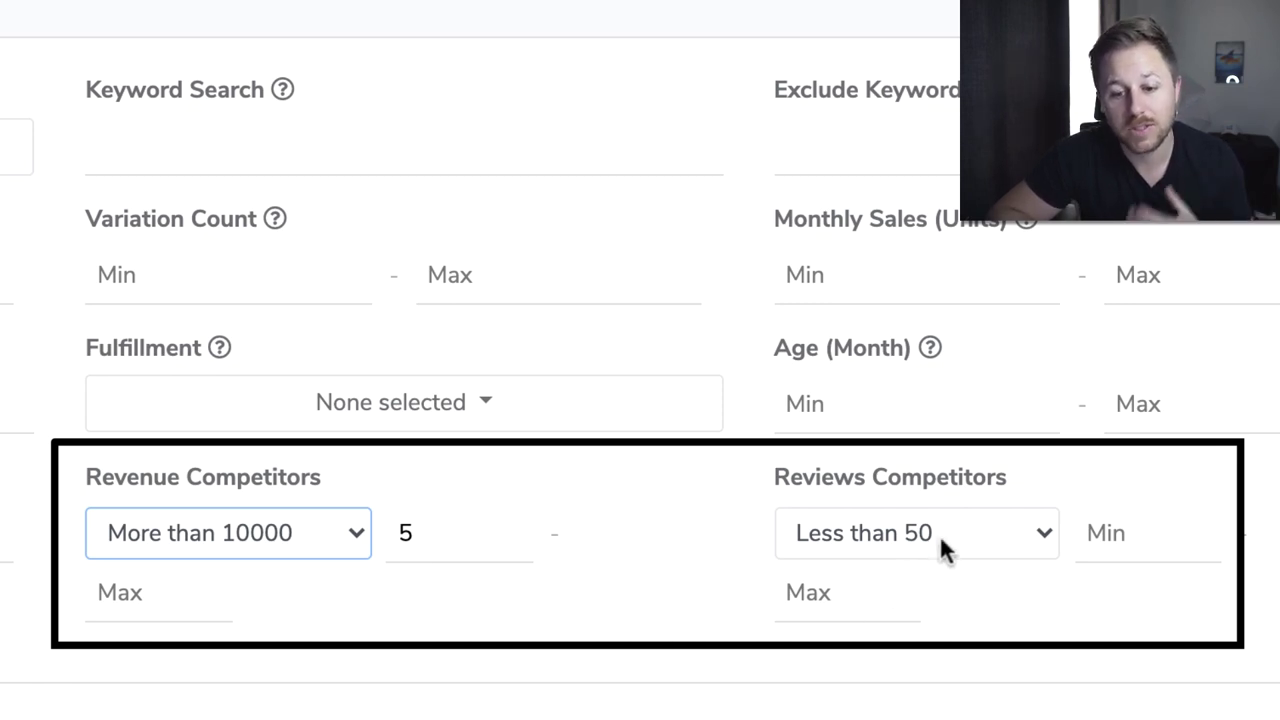
{"action": "left_click", "coordinate": [1129, 543]}
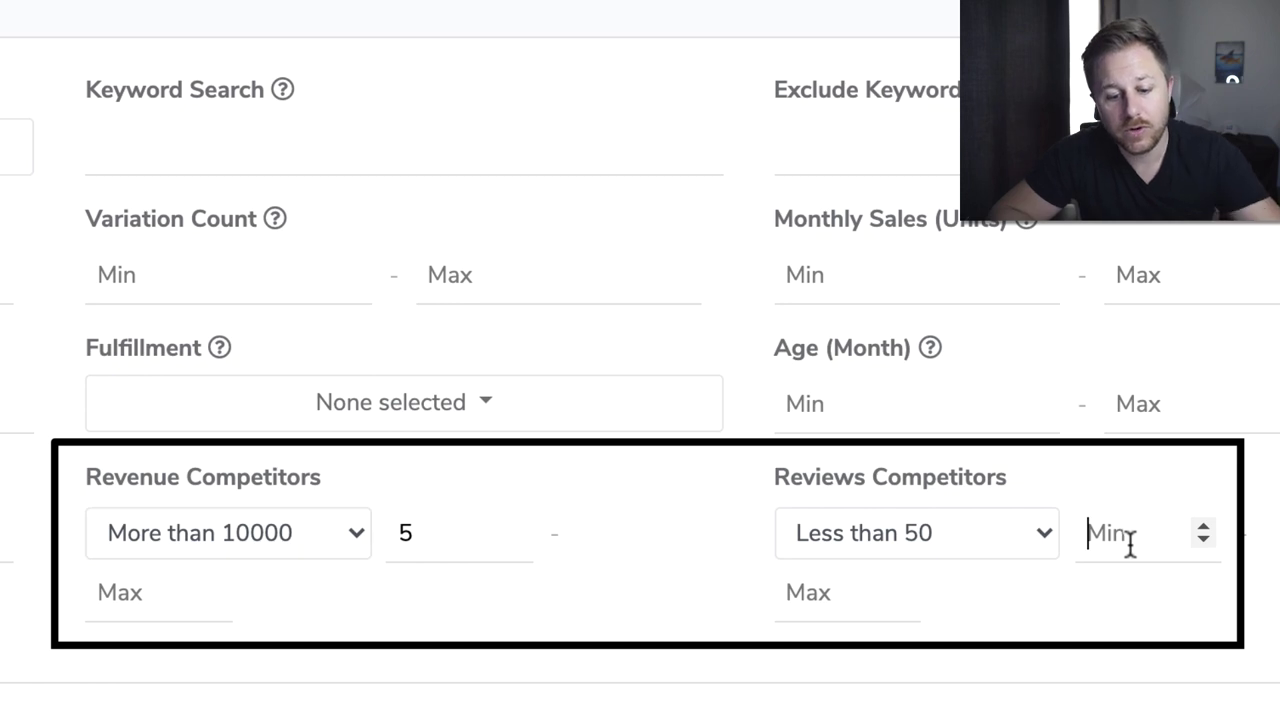
{"action": "type", "text": "5"}
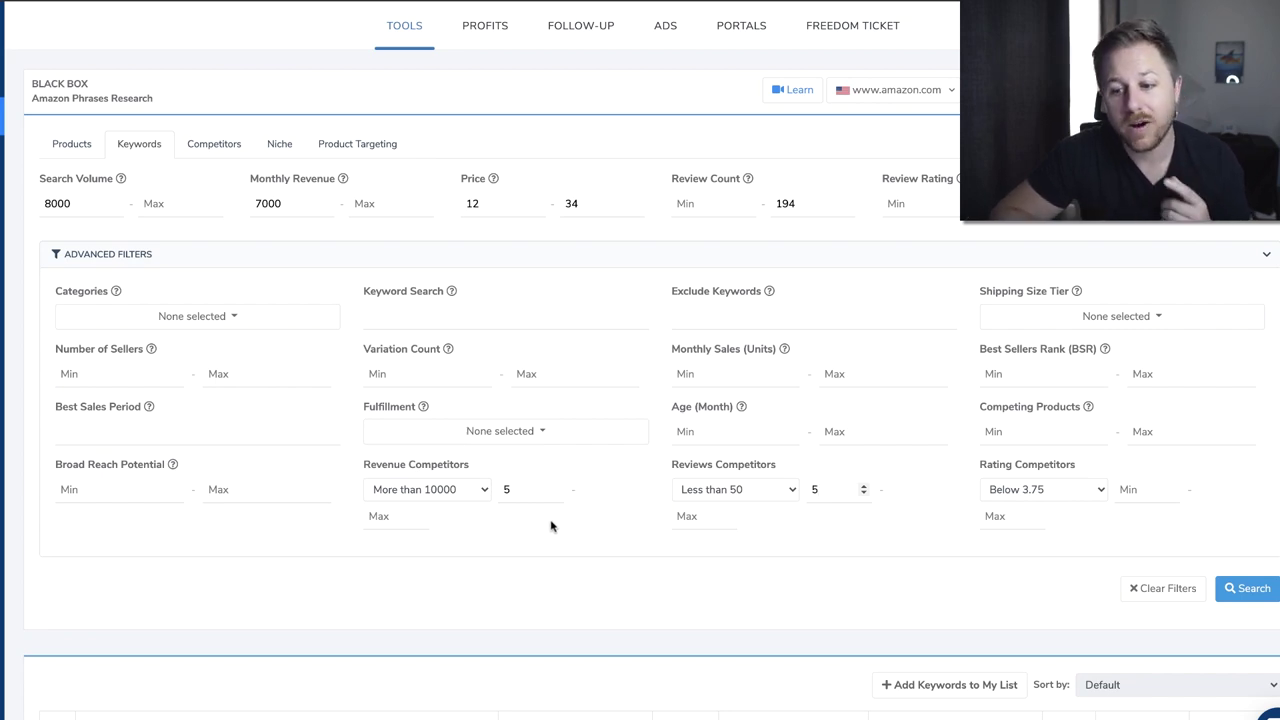
Step: Run the keyword search with the set filters and scroll through the 139 phrases
{"action": "scroll", "coordinate": [601, 547], "scroll_direction": "down", "scroll_amount": 2}
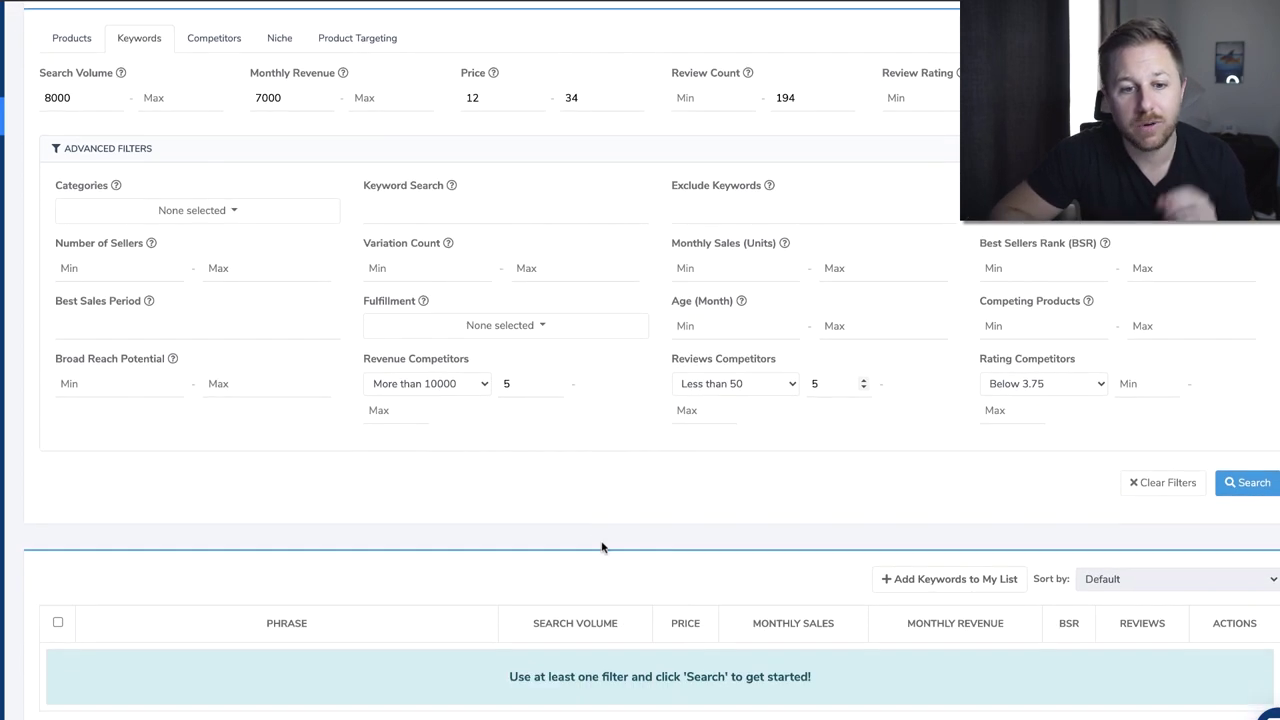
{"action": "key", "text": "Return"}
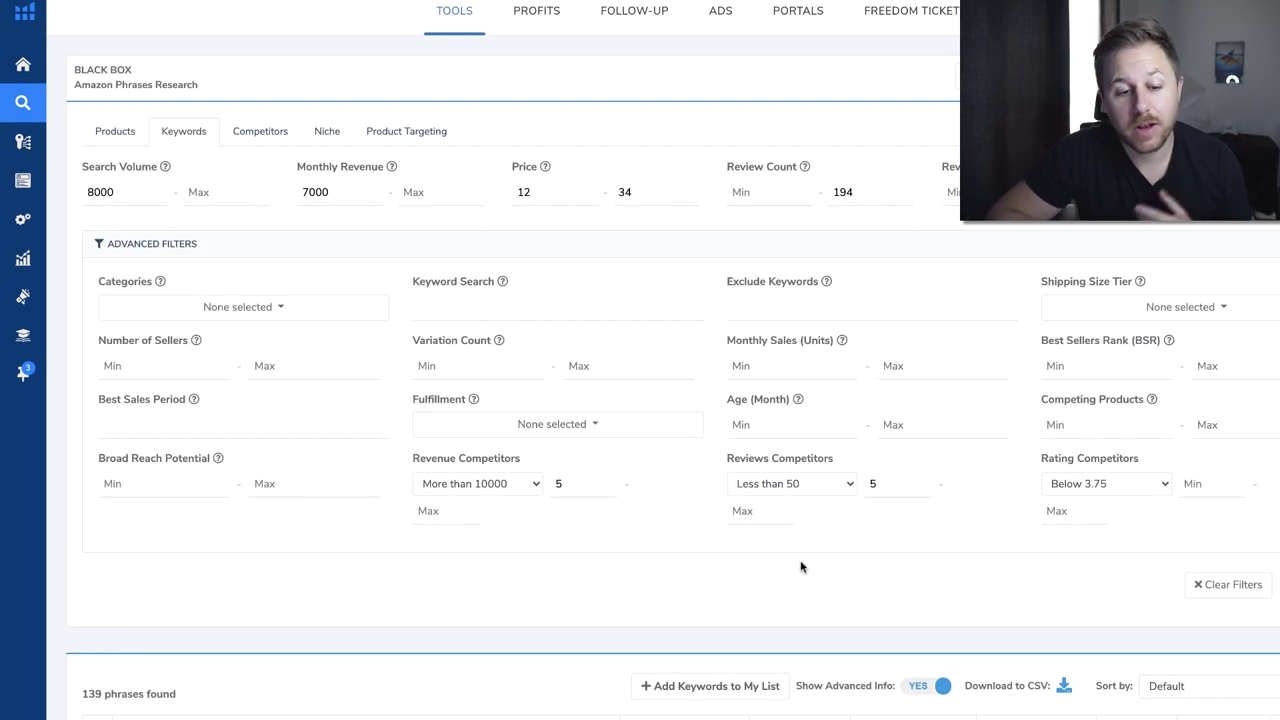
{"action": "scroll", "coordinate": [800, 567], "scroll_direction": "down", "scroll_amount": 5}
{"action": "scroll", "coordinate": [800, 562], "scroll_direction": "down", "scroll_amount": 4}
{"action": "scroll", "coordinate": [800, 557], "scroll_direction": "up", "scroll_amount": 10}
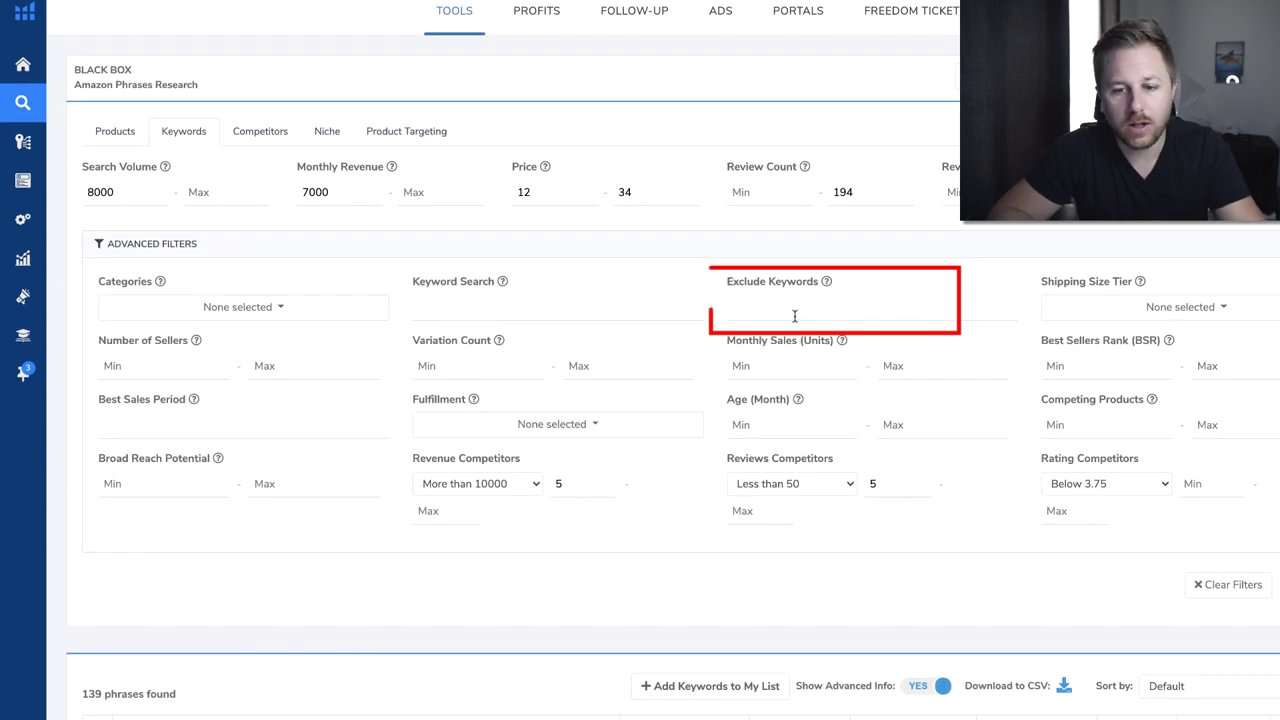
Step: Exclude 'christmas, stocking, thanksgiving' and rerun, narrowing the results to 79 phrases
{"action": "left_click", "coordinate": [795, 317]}
{"action": "type", "text": "christmas, stocking, thanksgiving"}
{"action": "key", "text": "Return"}
{"action": "scroll", "coordinate": [881, 556], "scroll_direction": "down", "scroll_amount": 8}
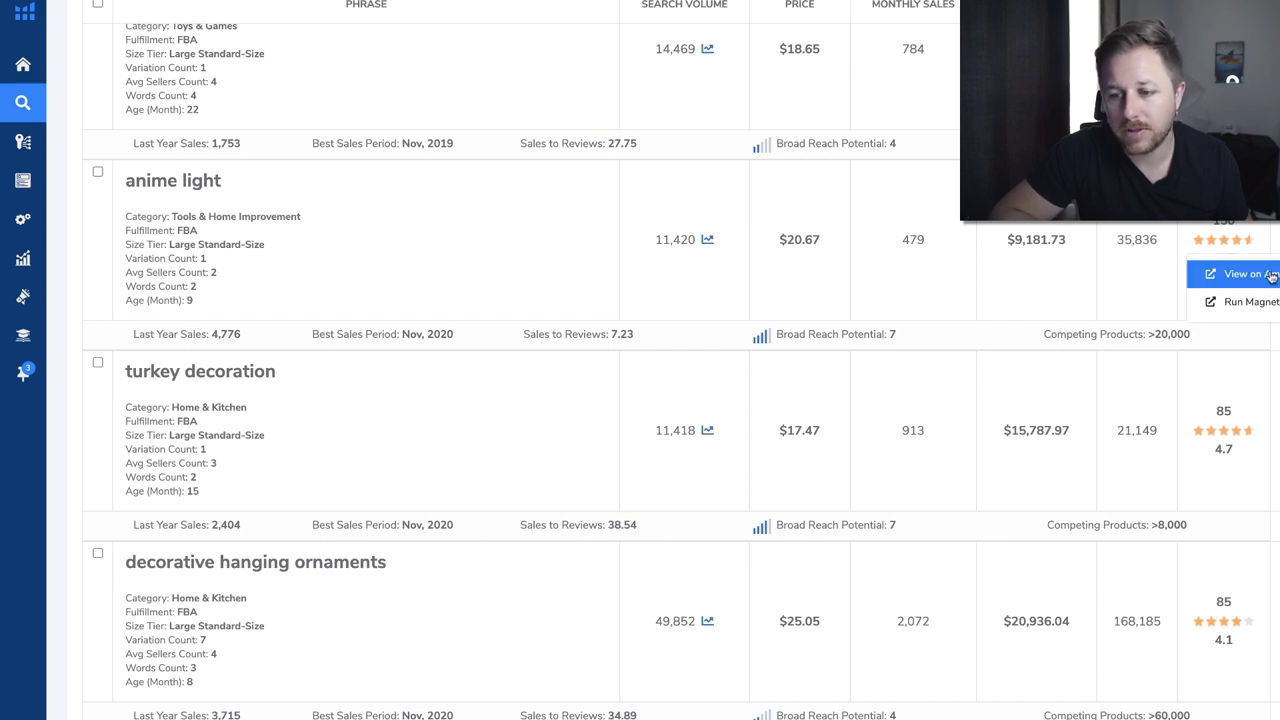
Step: View the anime light phrase's Amazon search results, then close that tab
{"action": "left_click", "coordinate": [1200, 274]}
{"action": "key", "text": "ctrl+w"}
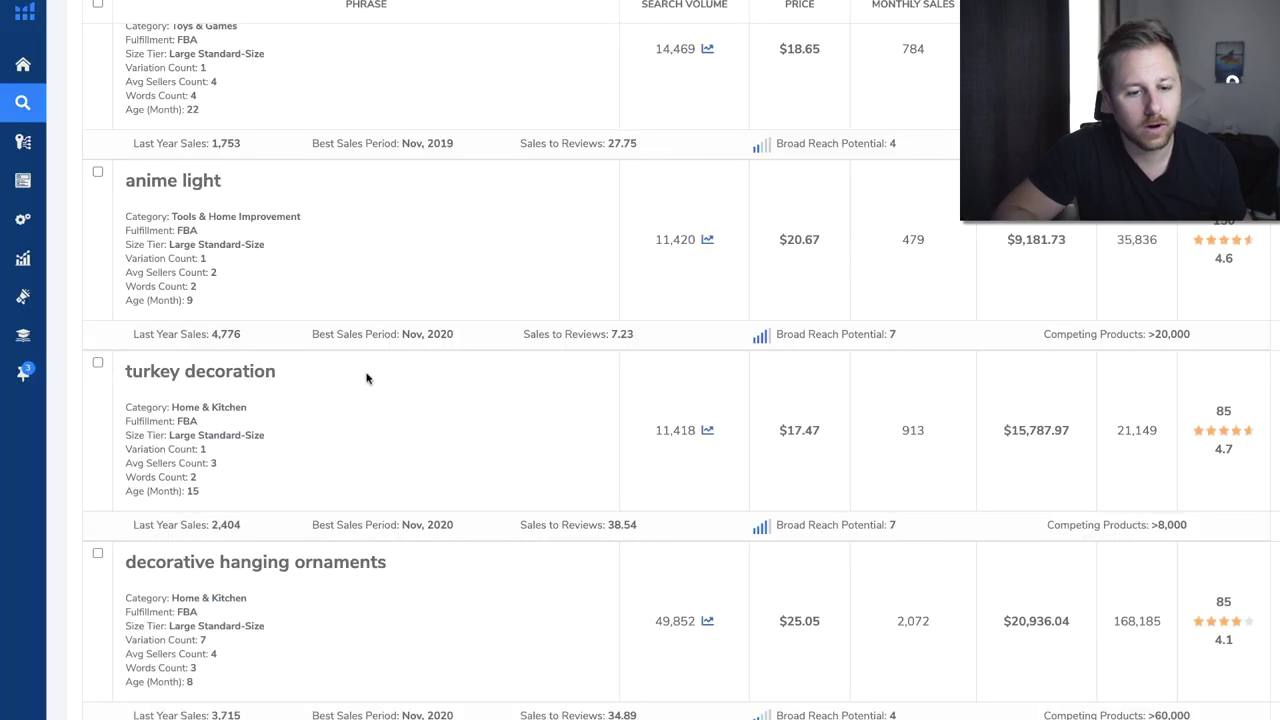
{"action": "scroll", "coordinate": [386, 414], "scroll_direction": "down", "scroll_amount": 3}
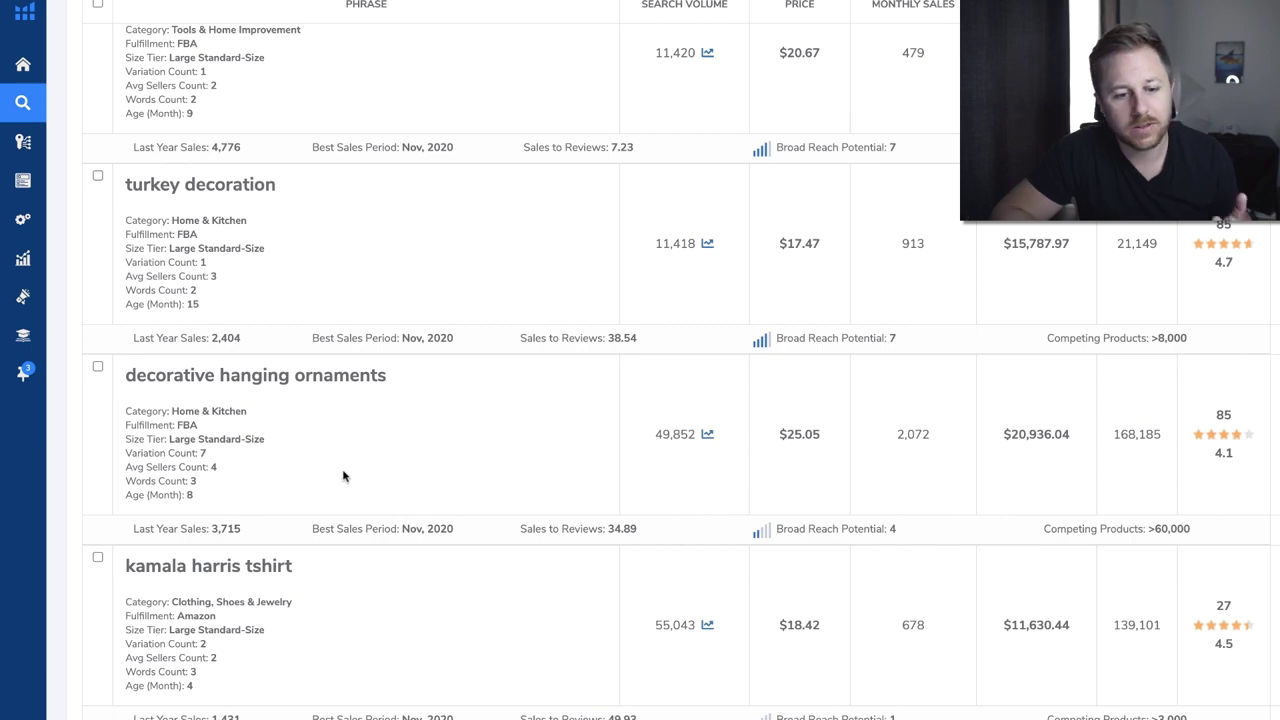
{"action": "scroll", "coordinate": [343, 474], "scroll_direction": "down", "scroll_amount": 5}
{"action": "scroll", "coordinate": [343, 476], "scroll_direction": "down", "scroll_amount": 6}
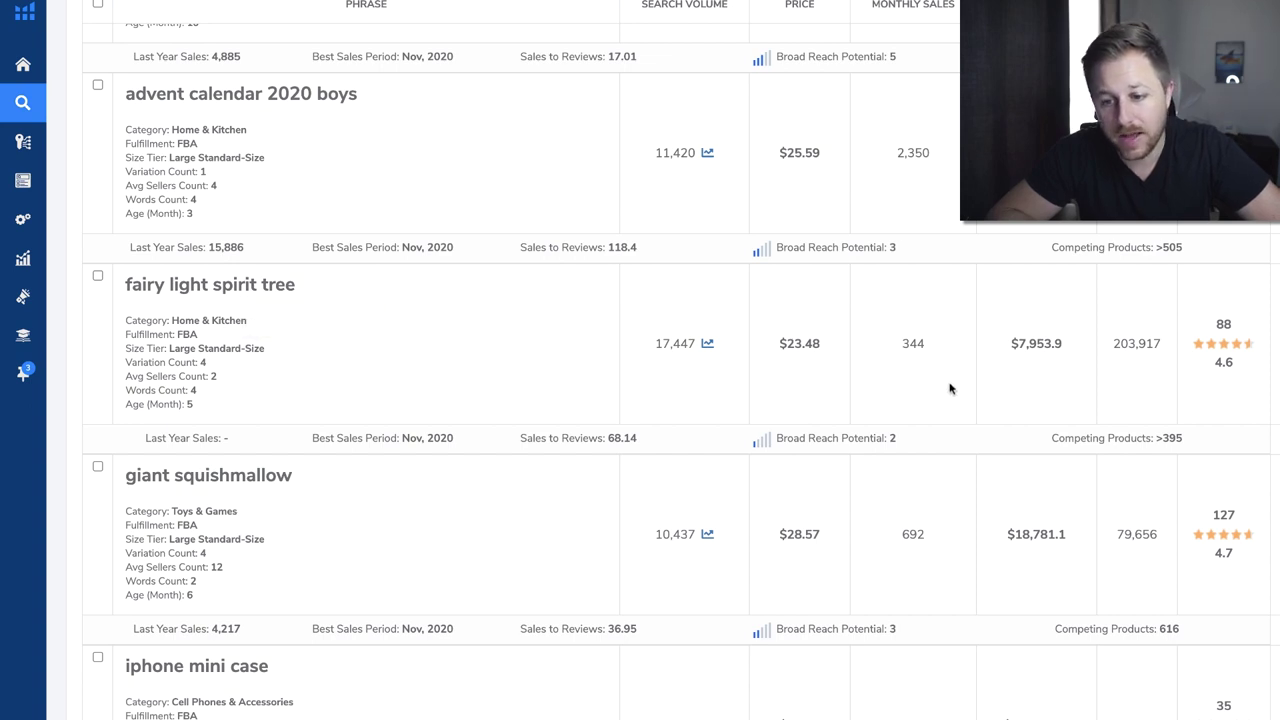
Step: Check the fairy light spirit tree phrase's results on Amazon and scroll down the table
{"action": "left_click", "coordinate": [1228, 322]}
{"action": "left_click", "coordinate": [1262, 378]}
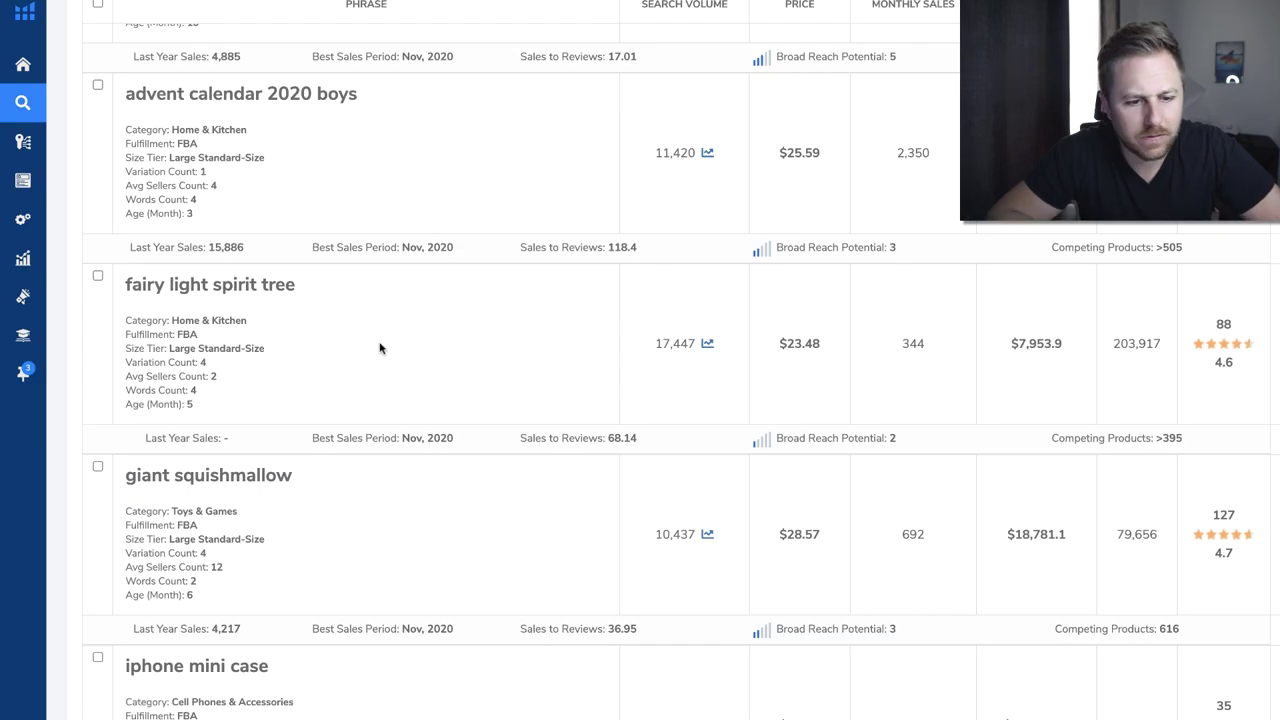
{"action": "scroll", "coordinate": [424, 455], "scroll_direction": "down", "scroll_amount": 1}
{"action": "scroll", "coordinate": [424, 455], "scroll_direction": "down", "scroll_amount": 10}
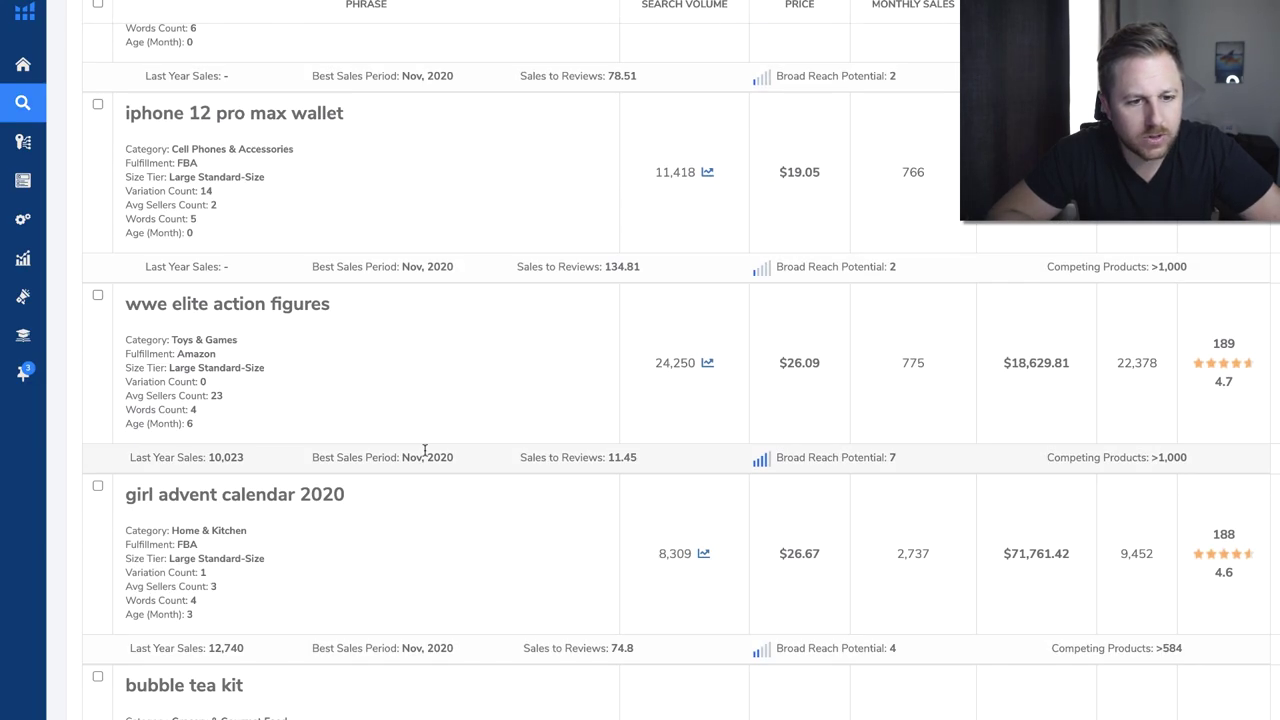
{"action": "scroll", "coordinate": [424, 455], "scroll_direction": "up", "scroll_amount": 1}
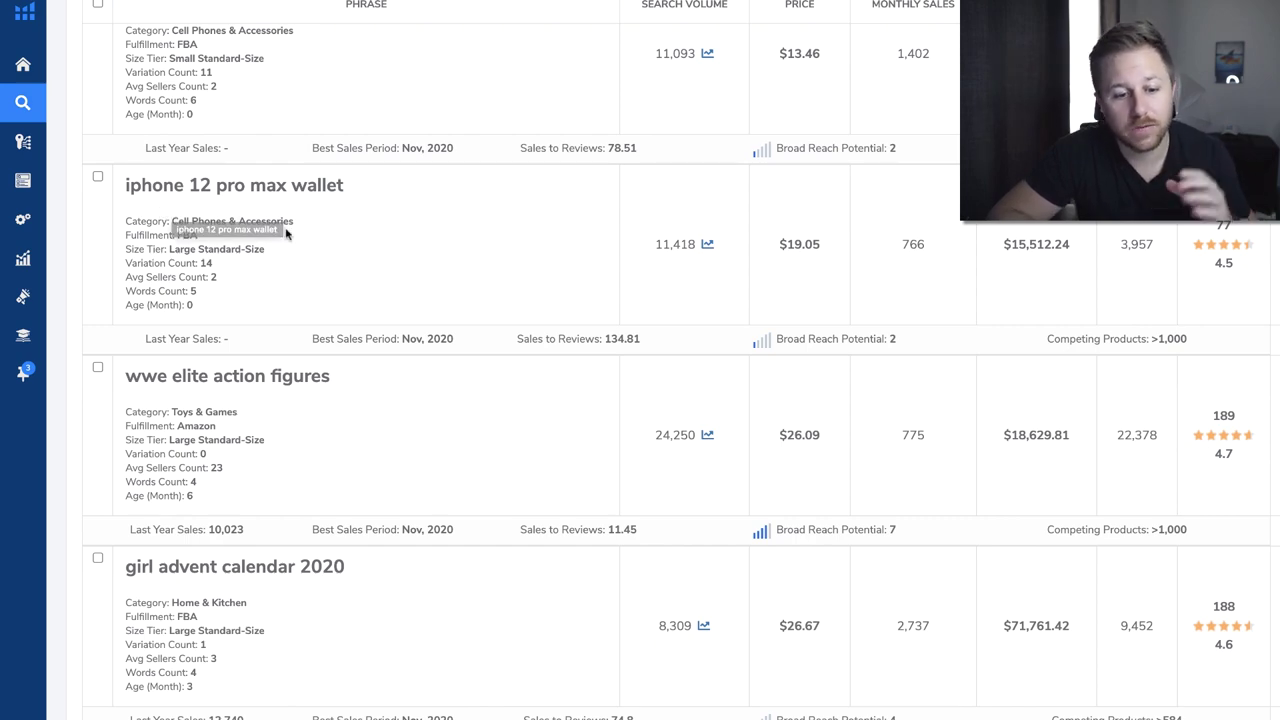
{"action": "scroll", "coordinate": [286, 229], "scroll_direction": "down", "scroll_amount": 2}
{"action": "scroll", "coordinate": [286, 228], "scroll_direction": "down", "scroll_amount": 3}
{"action": "scroll", "coordinate": [286, 229], "scroll_direction": "down", "scroll_amount": 7}
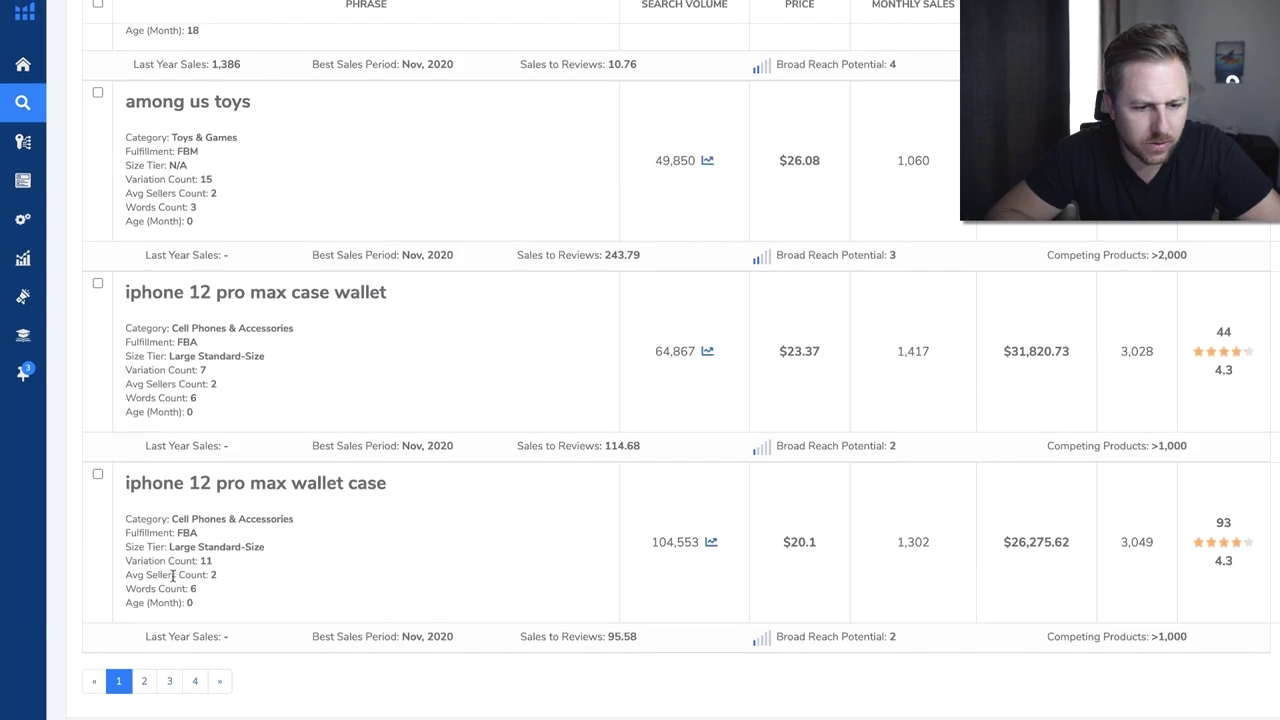
Step: Go to page 2 of the keyword results, listing plant covers freeze protection and advent calendar
{"action": "left_click", "coordinate": [144, 681]}
{"action": "scroll", "coordinate": [262, 505], "scroll_direction": "down", "scroll_amount": 3}
{"action": "scroll", "coordinate": [262, 505], "scroll_direction": "down", "scroll_amount": 10}
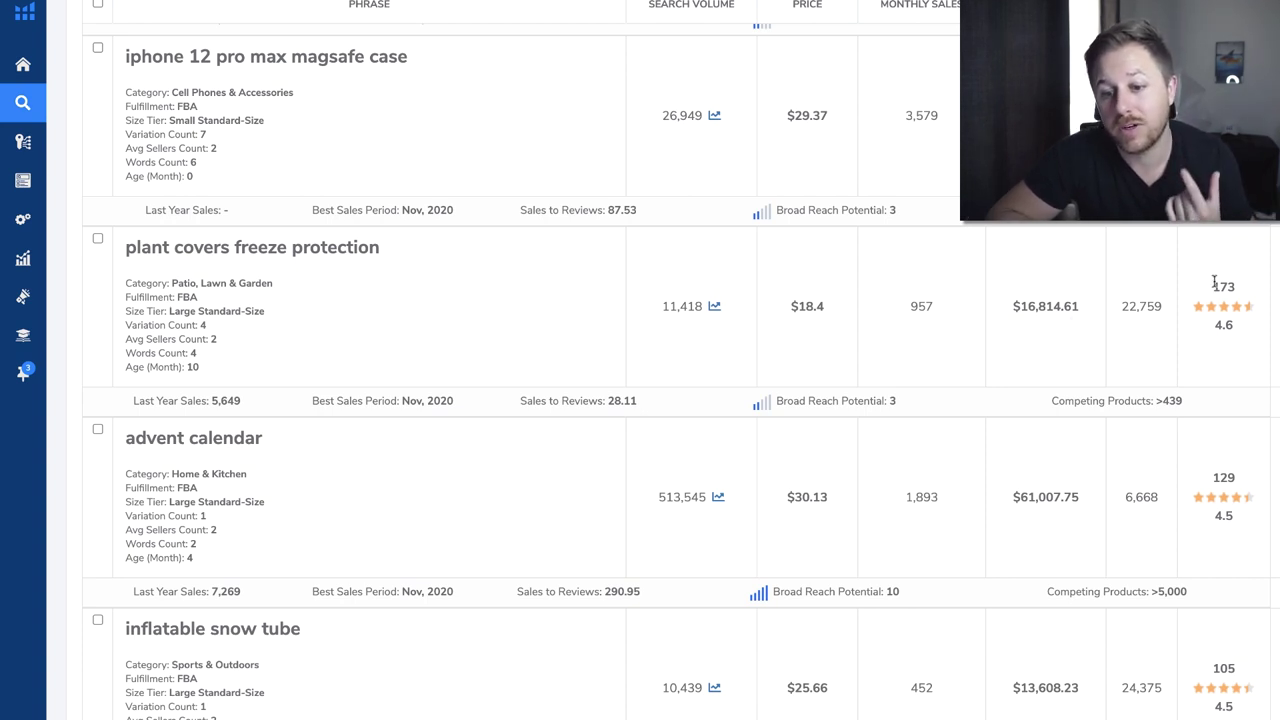
Step: Open the Amazon search results for the plant covers freeze protection phrase
{"action": "left_click", "coordinate": [1274, 306]}
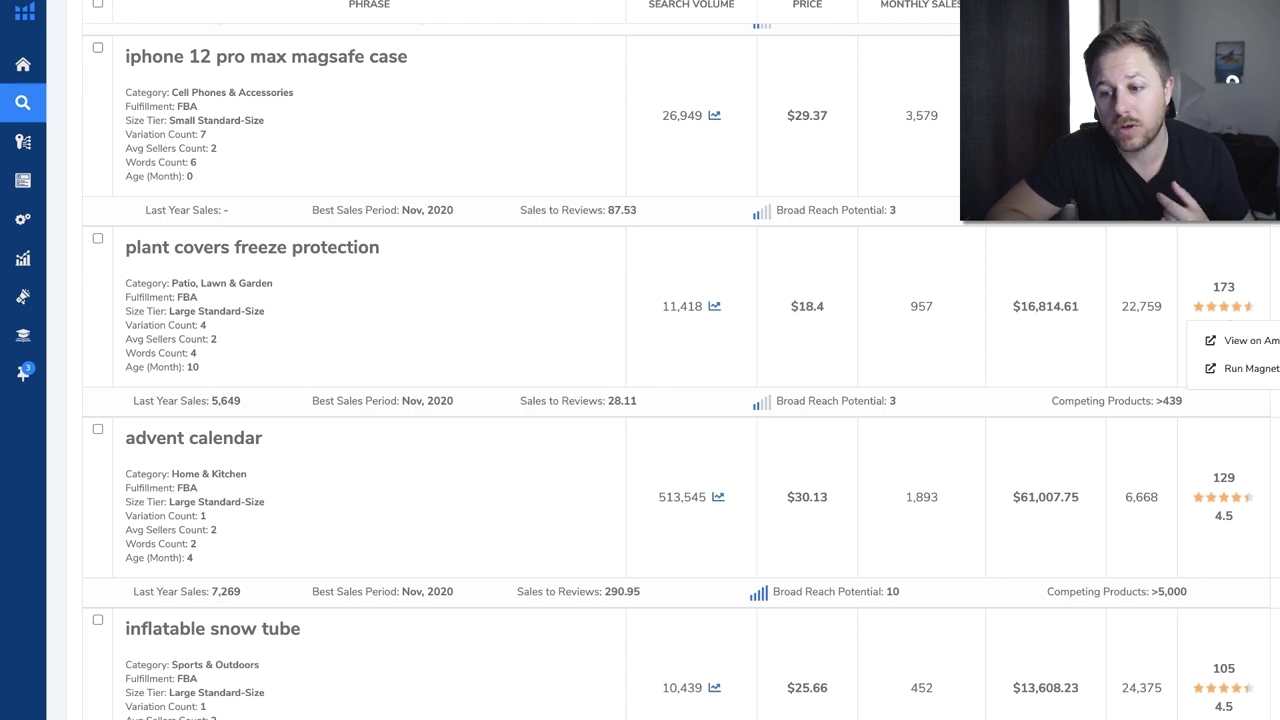
{"action": "left_click", "coordinate": [1274, 342]}
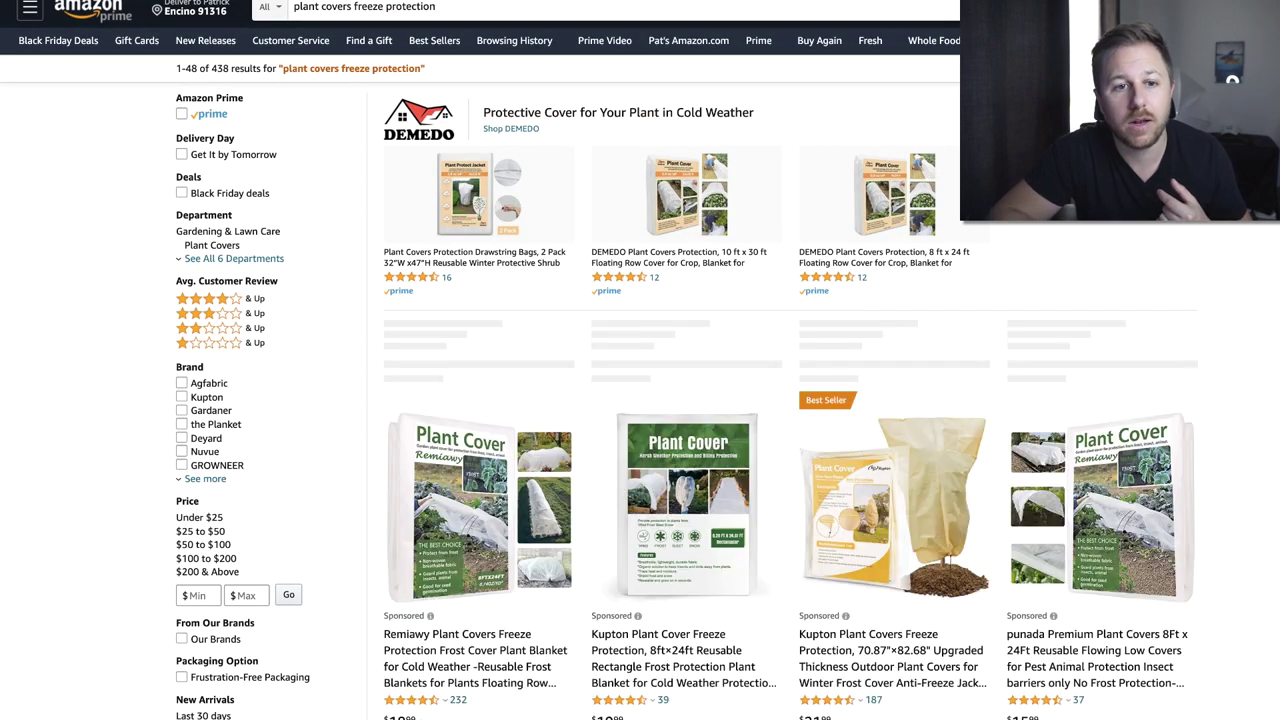
{"action": "scroll", "coordinate": [600, 360], "scroll_direction": "down", "scroll_amount": 1}
Step: Close the tab and scroll through the plant covers listings priced $14.99–$35.99
{"action": "key", "text": "ctrl+w"}
{"action": "scroll", "coordinate": [466, 234], "scroll_direction": "up", "scroll_amount": 7}
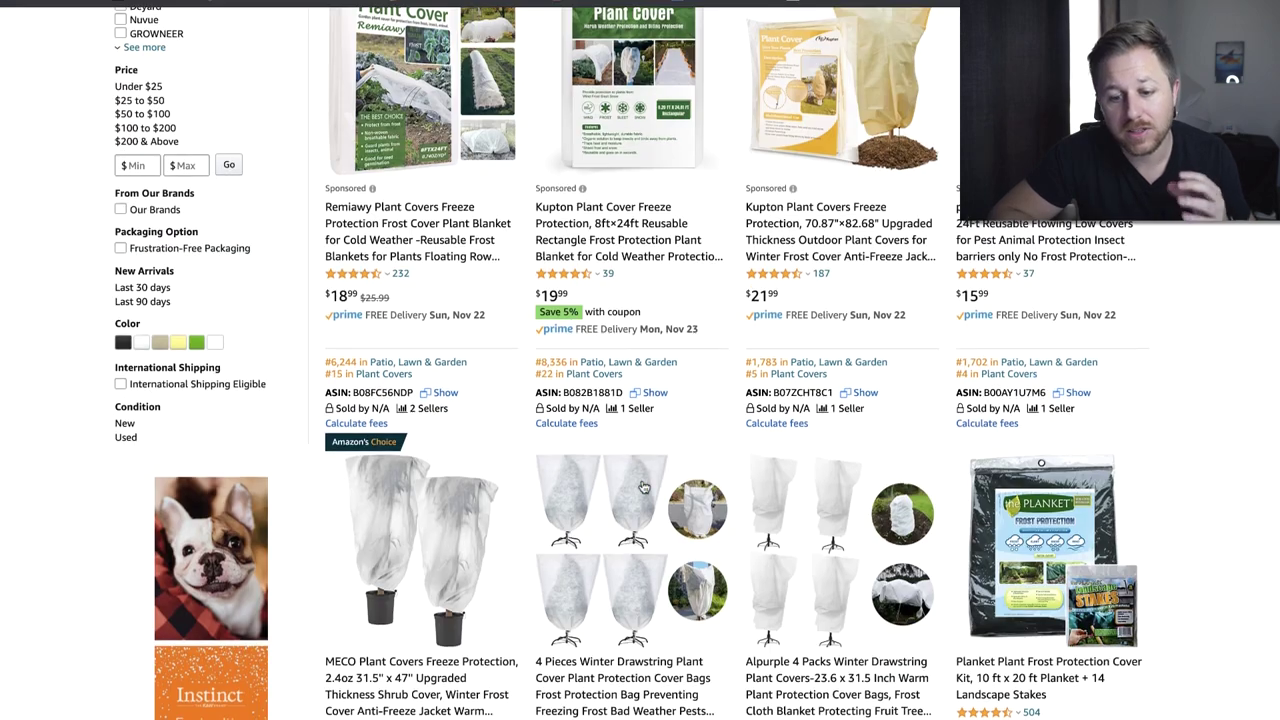
{"action": "scroll", "coordinate": [643, 487], "scroll_direction": "down", "scroll_amount": 3}
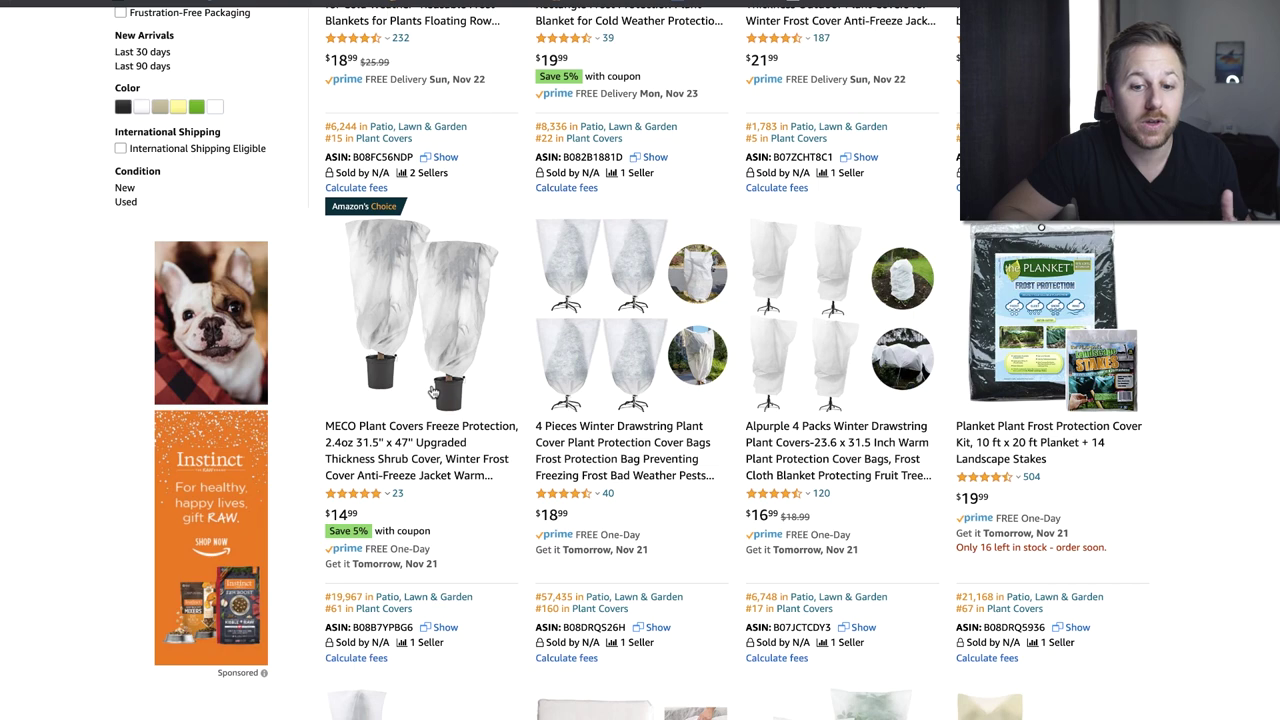
{"action": "scroll", "coordinate": [657, 449], "scroll_direction": "down", "scroll_amount": 7}
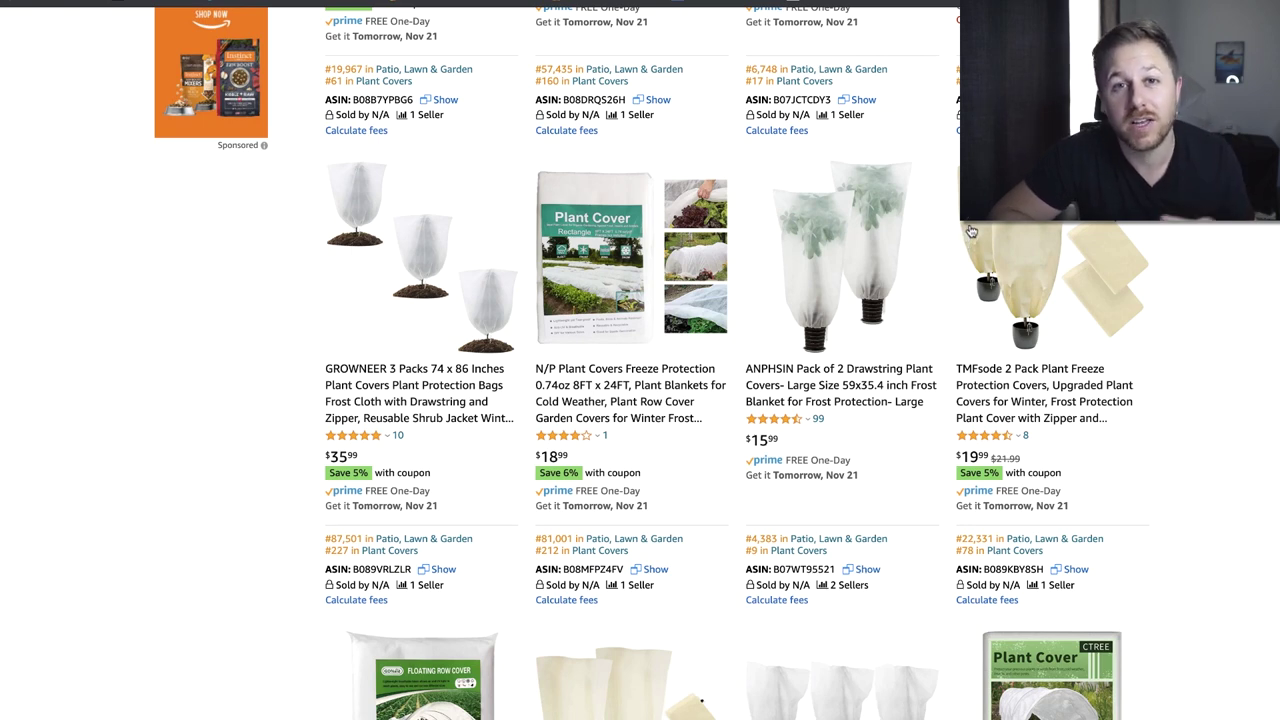
{"action": "scroll", "coordinate": [970, 232], "scroll_direction": "up", "scroll_amount": 2}
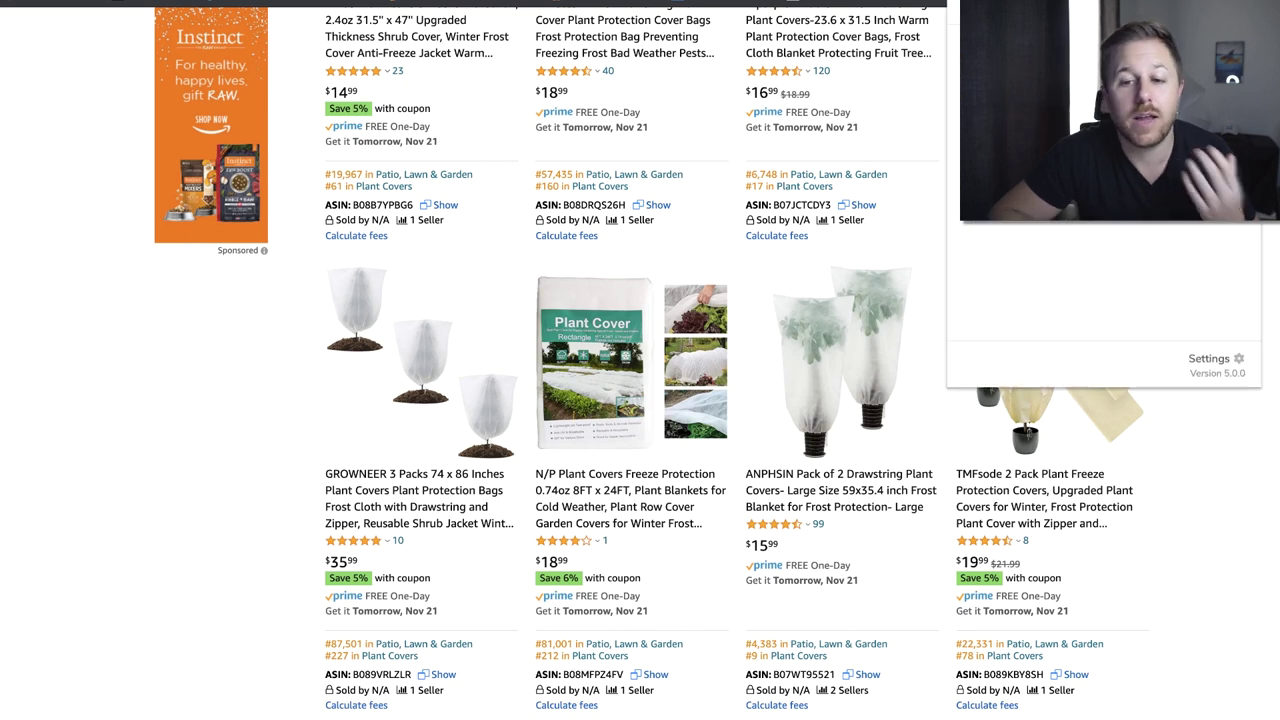
Step: Run Xray on the plant covers freeze protection results and scroll its table to more columns
{"action": "left_click", "coordinate": [1050, 180]}
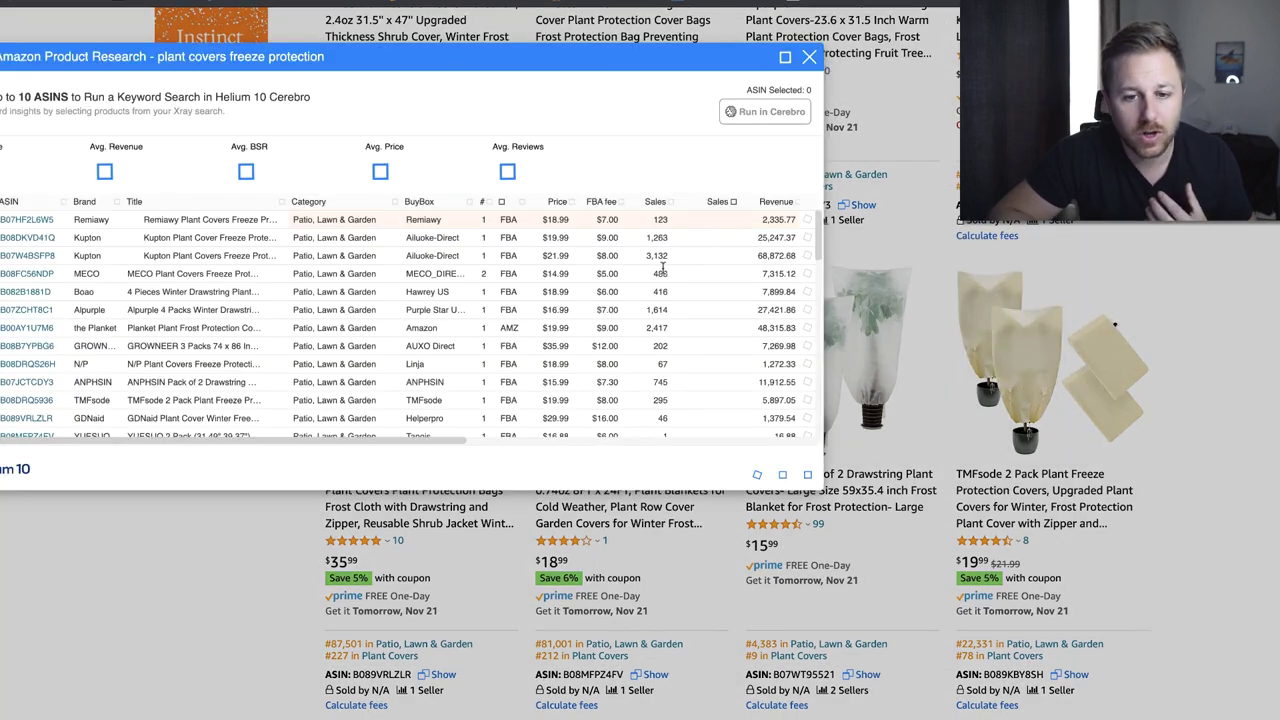
{"action": "scroll", "coordinate": [657, 318], "scroll_direction": "right", "scroll_amount": 3}
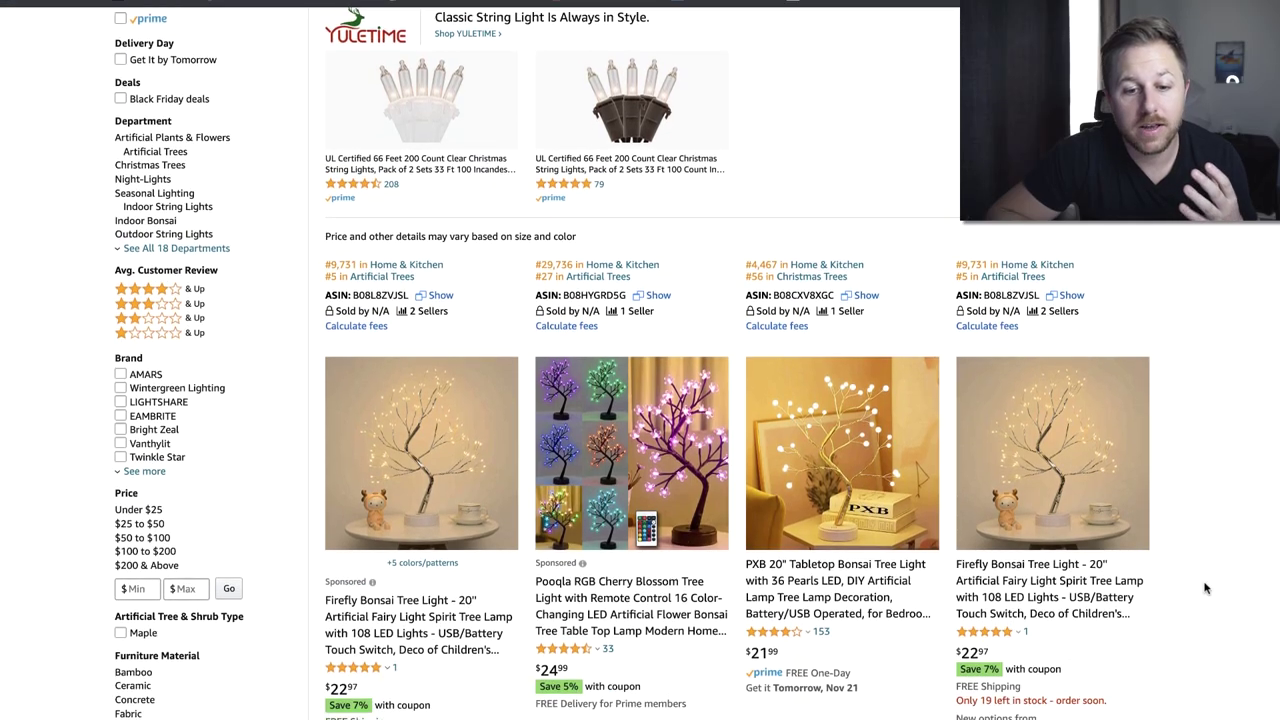
Step: Scroll through the fairy light spirit tree Amazon listings
{"action": "scroll", "coordinate": [1206, 590], "scroll_direction": "up", "scroll_amount": 1}
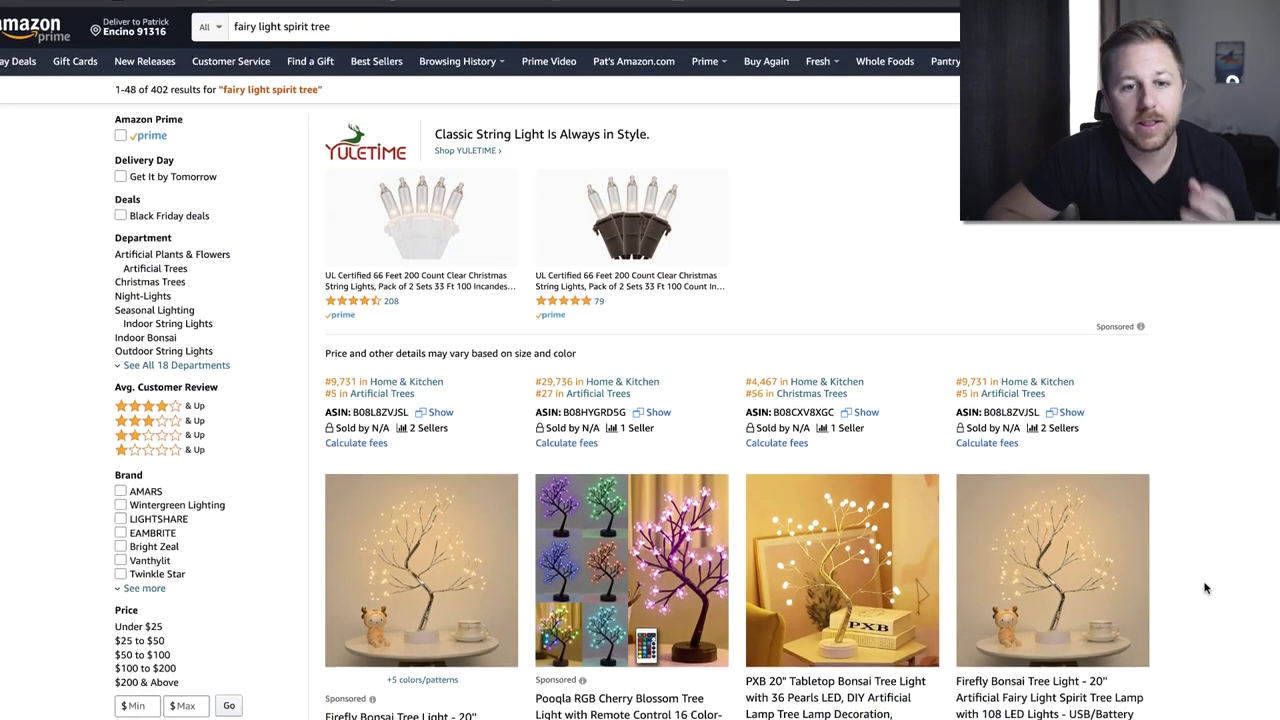
{"action": "scroll", "coordinate": [1206, 590], "scroll_direction": "down", "scroll_amount": 5}
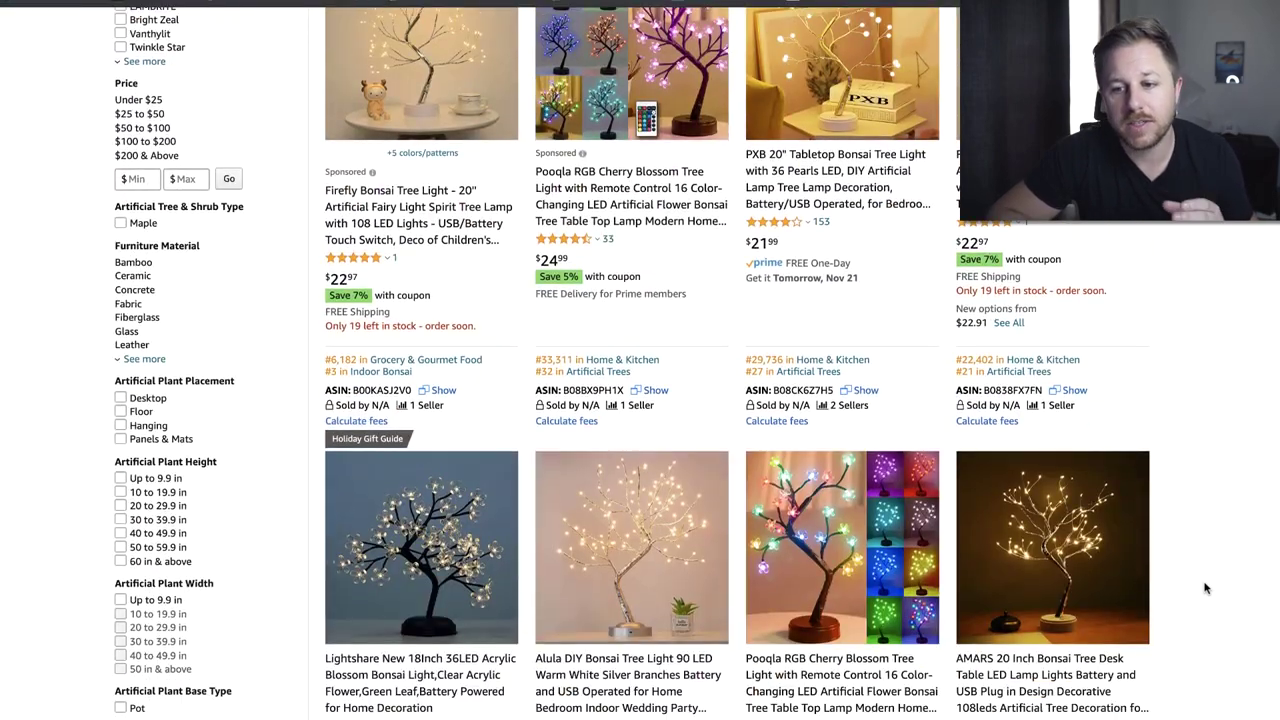
{"action": "scroll", "coordinate": [1206, 588], "scroll_direction": "up", "scroll_amount": 1}
{"action": "scroll", "coordinate": [1222, 406], "scroll_direction": "down", "scroll_amount": 2}
{"action": "scroll", "coordinate": [1222, 406], "scroll_direction": "down", "scroll_amount": 1}
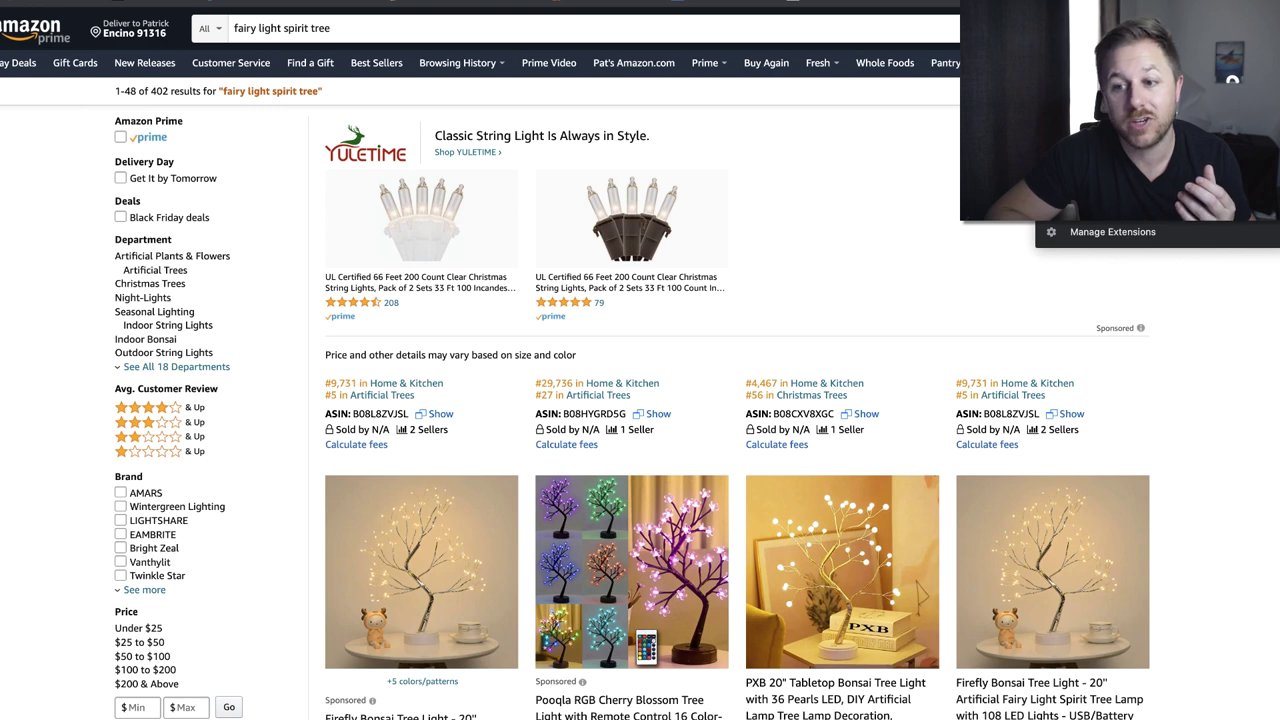
Step: Run Xray on the fairy light spirit tree results, showing 17,447 search volume and $23.28 average price
{"action": "left_click", "coordinate": [1050, 137]}
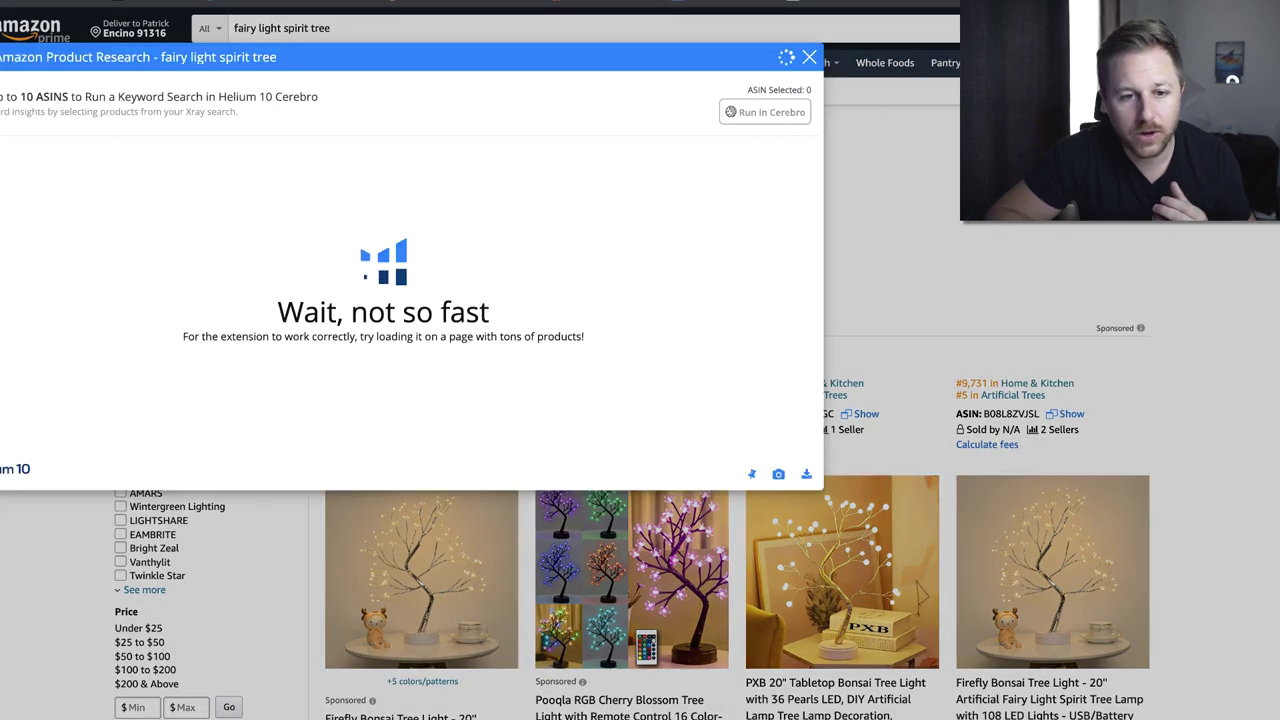
{"action": "scroll", "coordinate": [620, 288], "scroll_direction": "right", "scroll_amount": 5}
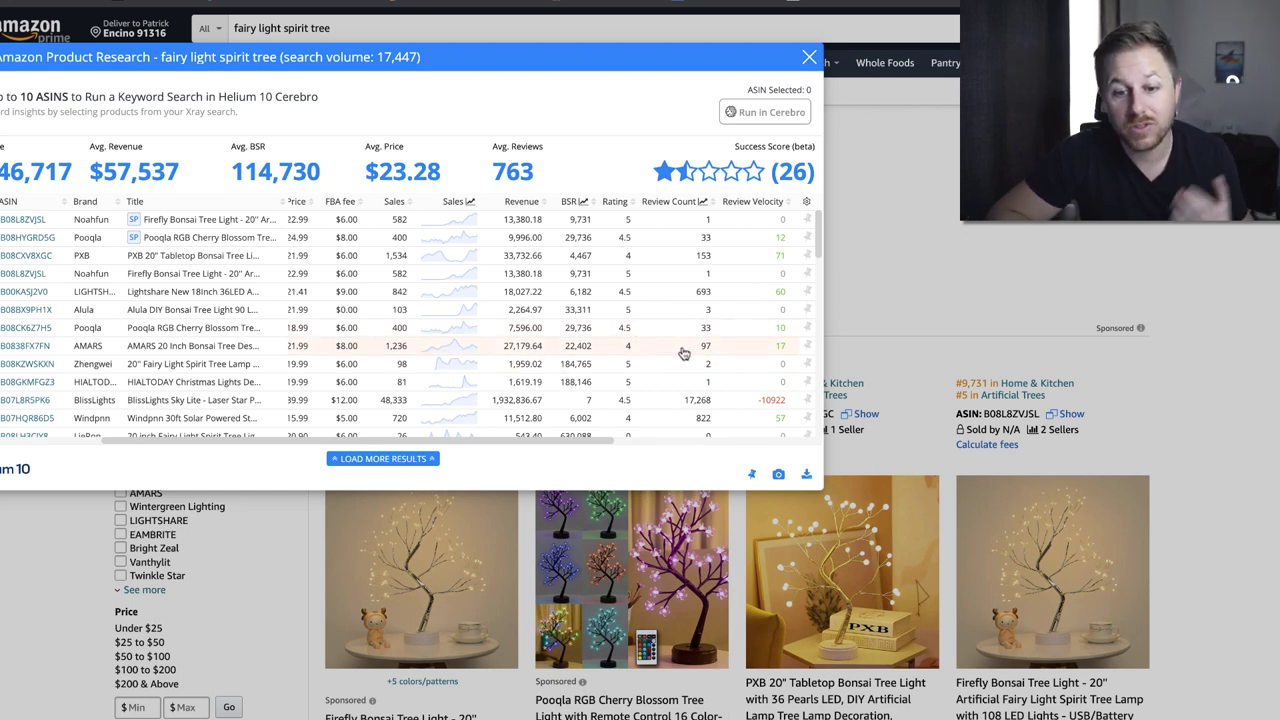
{"action": "scroll", "coordinate": [682, 365], "scroll_direction": "down", "scroll_amount": 3}
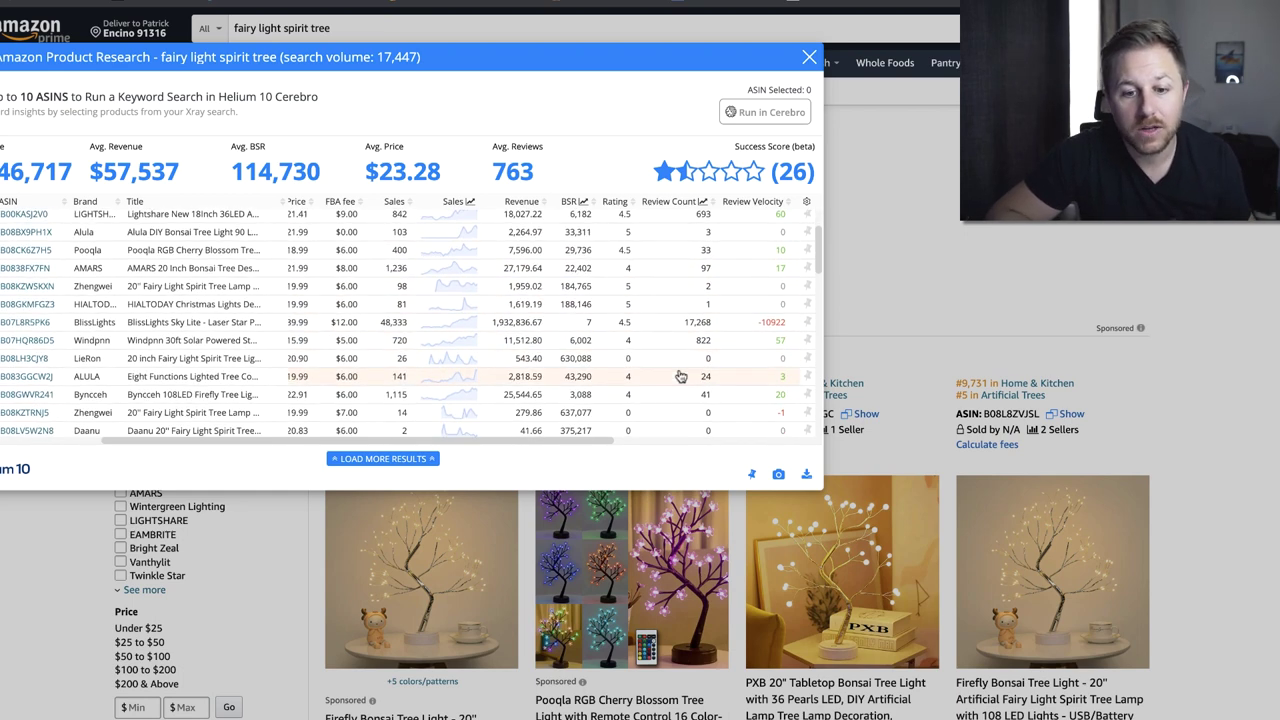